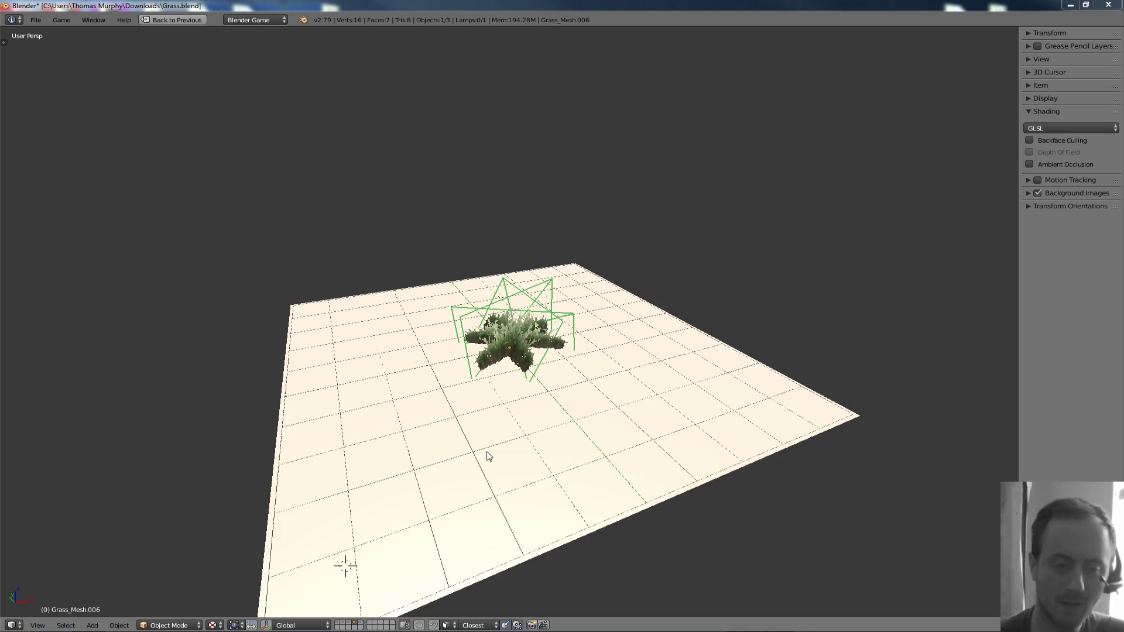
Step: Examine the crossed planes of the grass clump from several sides with all its geometry selected in edit mode
middle_click_drag(587, 395, 580, 365)
scroll(581, 366, "up", 4)
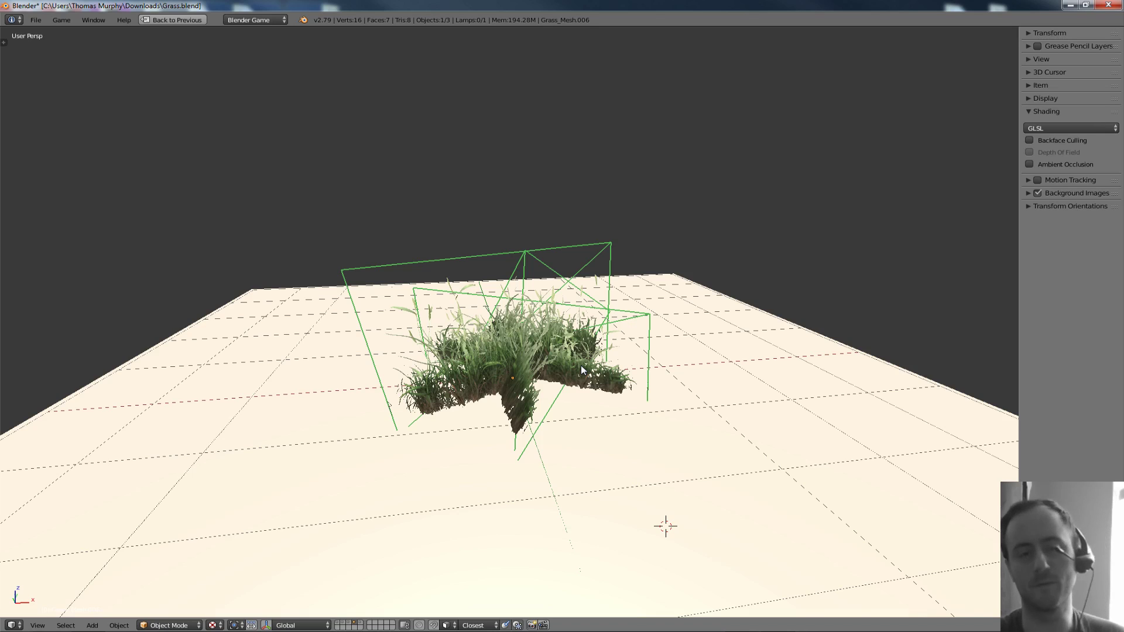
middle_click_drag(581, 365, 769, 382)
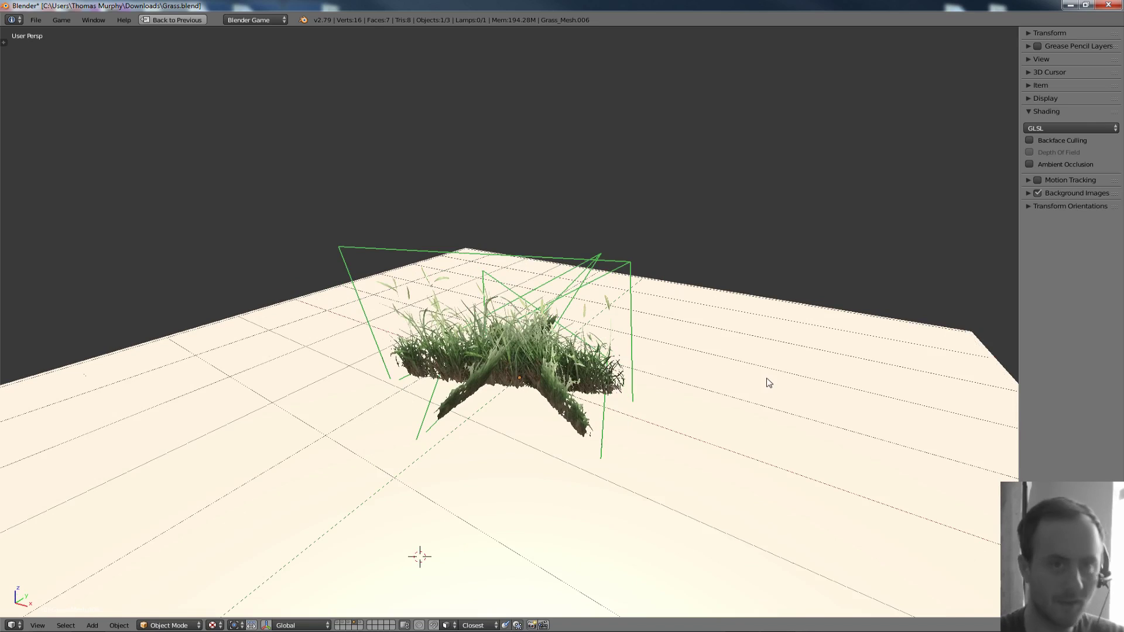
key("Tab")
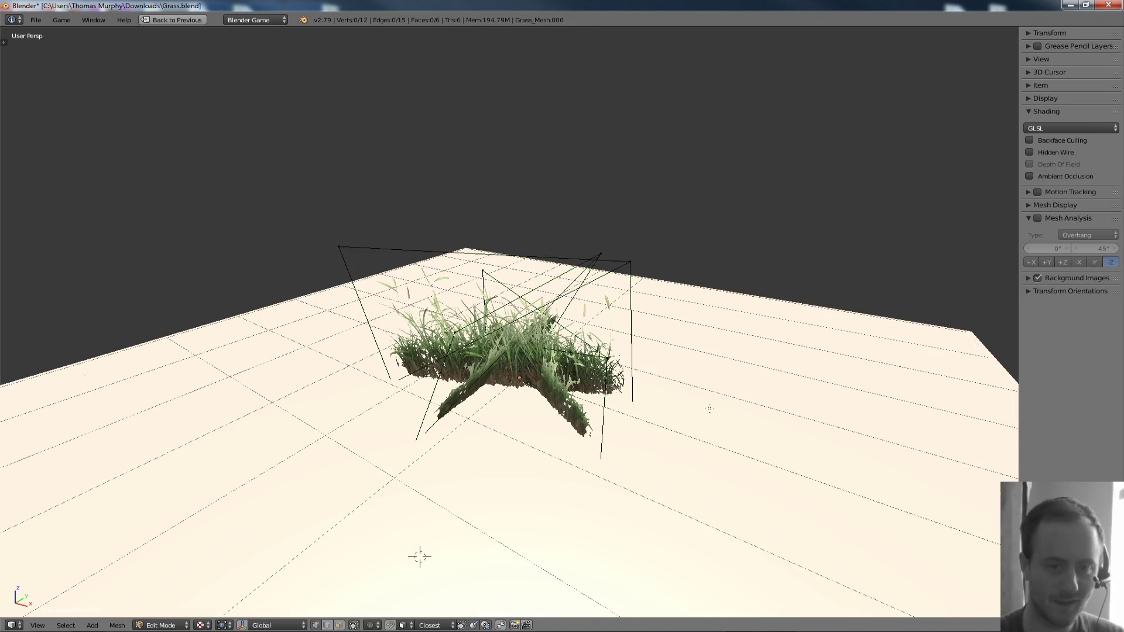
key("a")
middle_click_drag(709, 403, 623, 433)
scroll(623, 433, "up", 4)
scroll(614, 421, "down", 4)
key("a")
key("a")
middle_click_drag(597, 392, 477, 327)
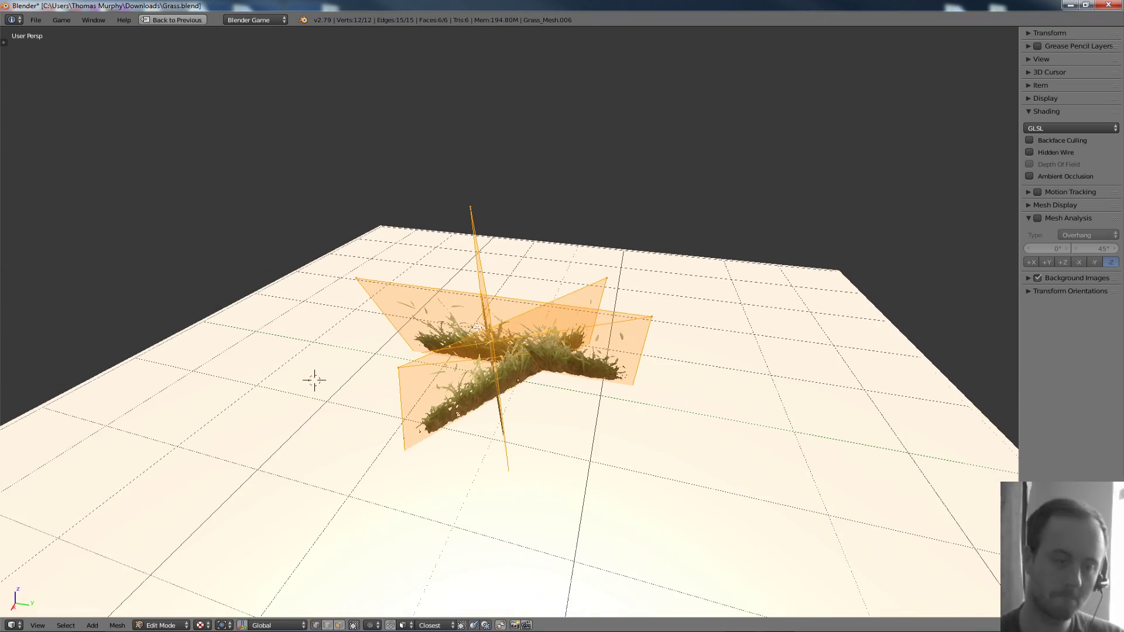
Step: Switch to edge selection, select the upper edge of one grass plane and return to object mode
middle_click_drag(477, 328, 432, 243)
key("ctrl+Tab")
left_click(491, 272)
right_click(484, 246)
key("Tab")
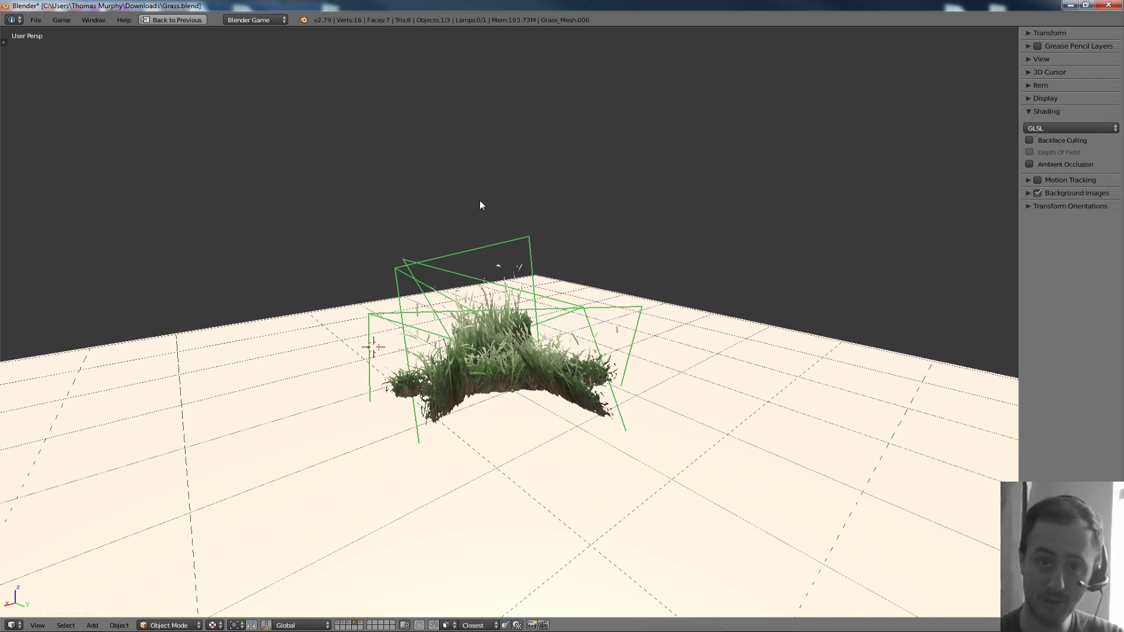
Step: Duplicate the grass clump three times and place the copies apart on the ground plane
middle_click_drag(480, 204, 557, 364)
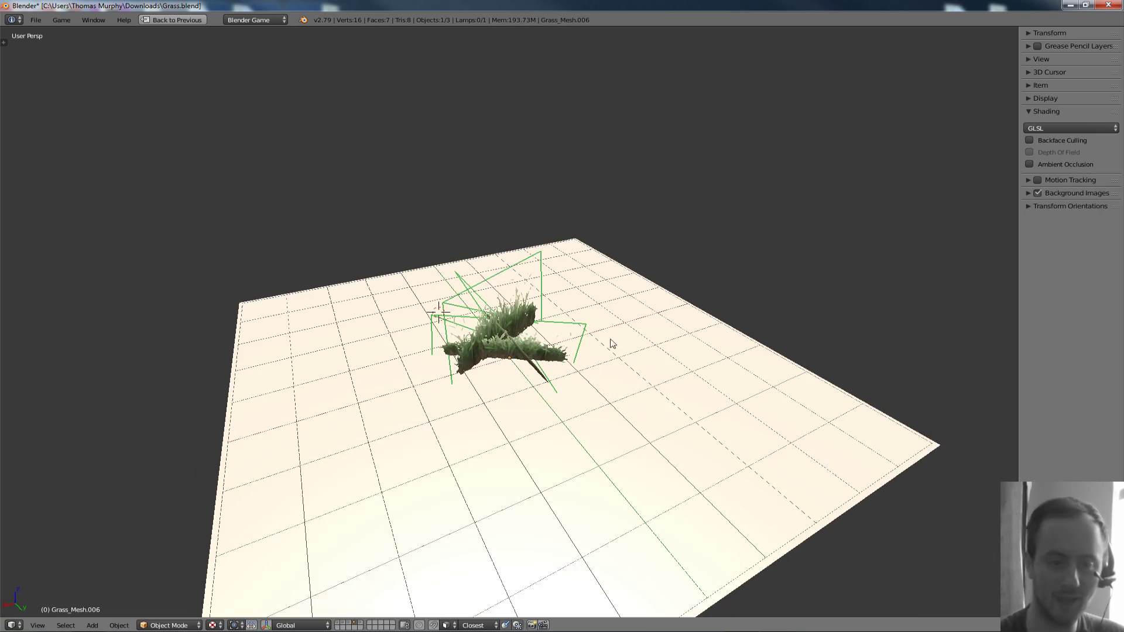
key("shift+d")
left_click(426, 520)
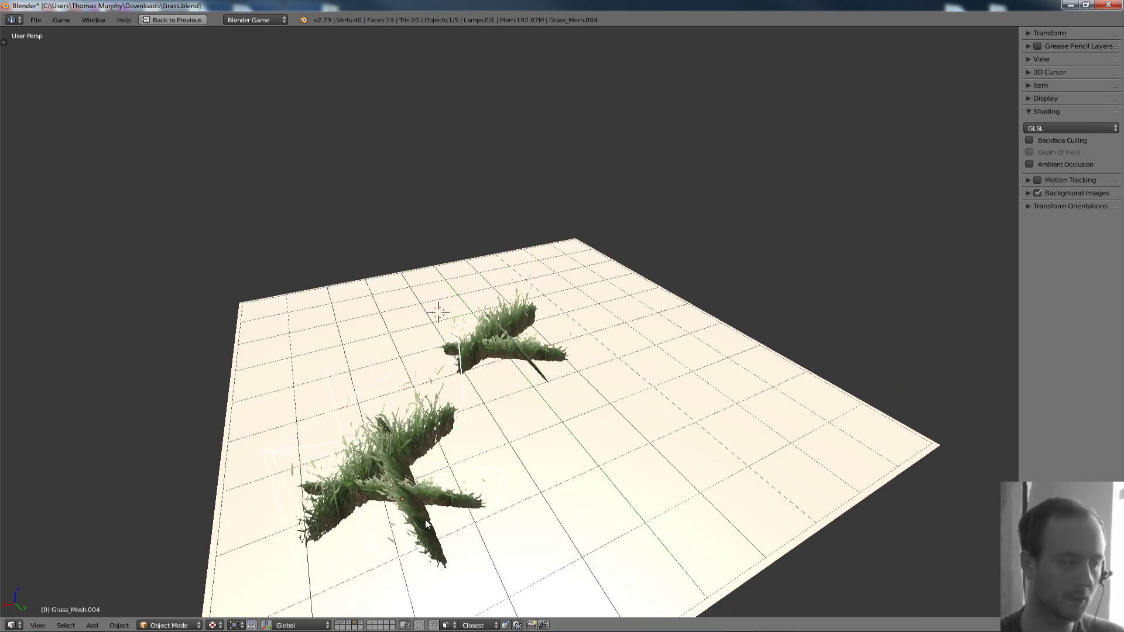
key("shift+d")
left_click(687, 461)
key("shift+d")
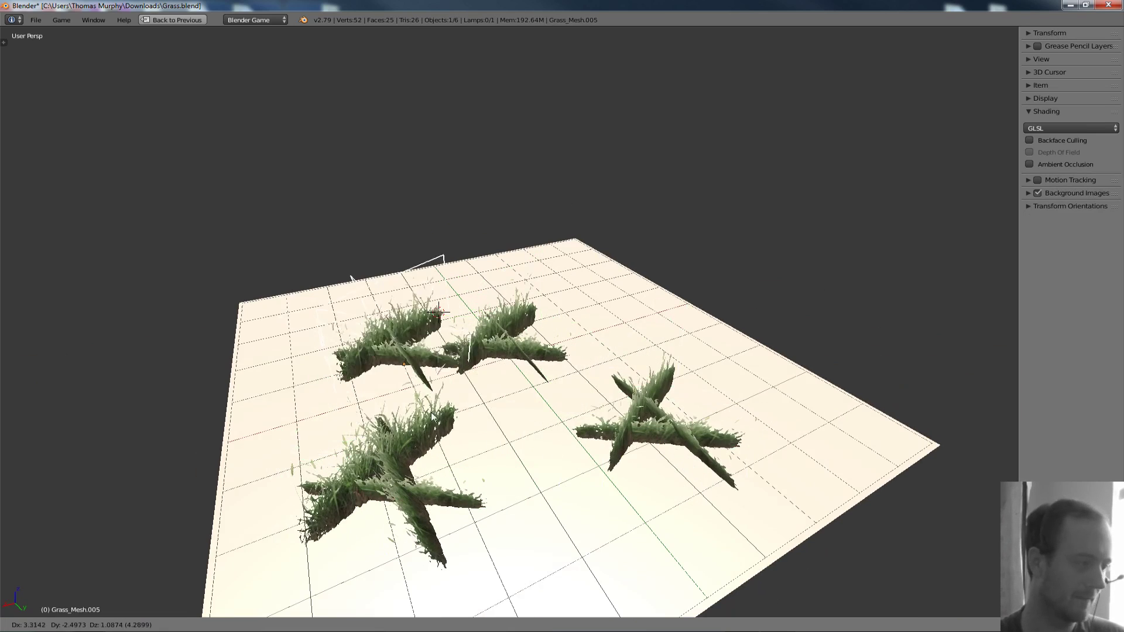
left_click(379, 400)
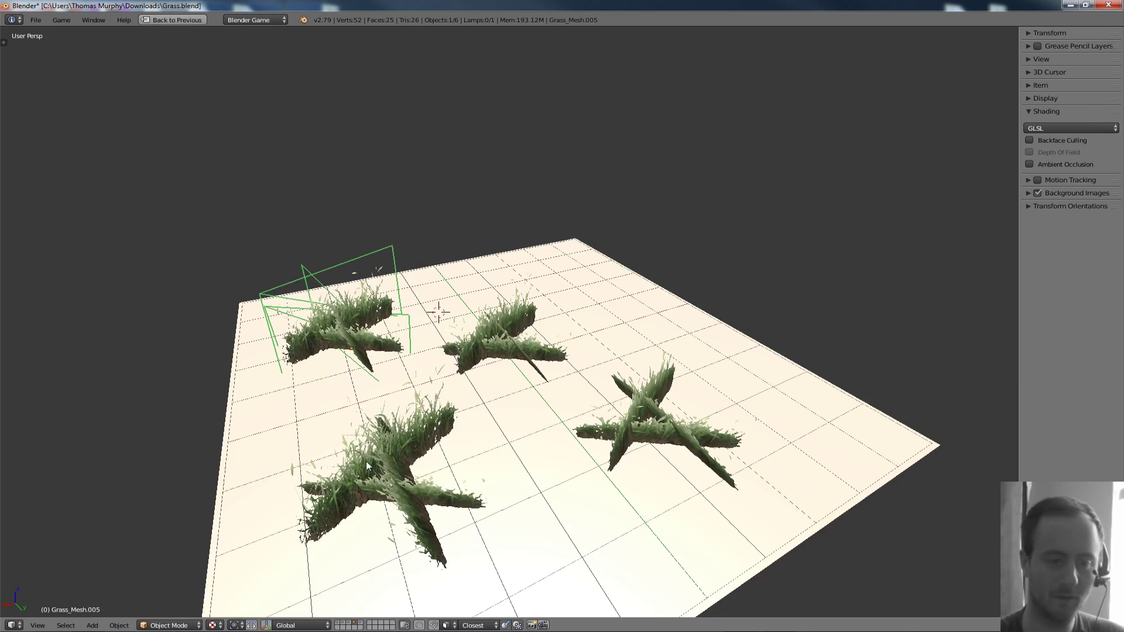
Step: Select all four grass clumps in wireframe, restore the textured view and join them into one object
key("z")
key("b")
left_click_drag(359, 410, 450, 509)
key("b")
left_click_drag(579, 367, 706, 464)
key("b")
left_click_drag(520, 307, 746, 505)
key("b")
key("b")
right_click(560, 351, "shift")
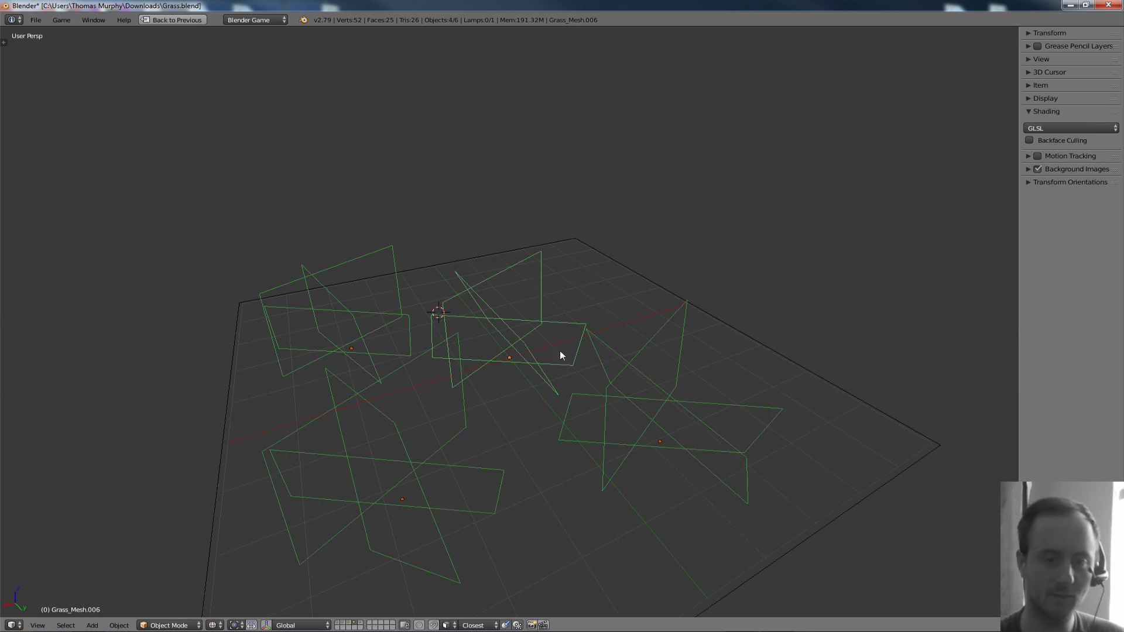
key("alt+z")
middle_click_drag(557, 369, 562, 362)
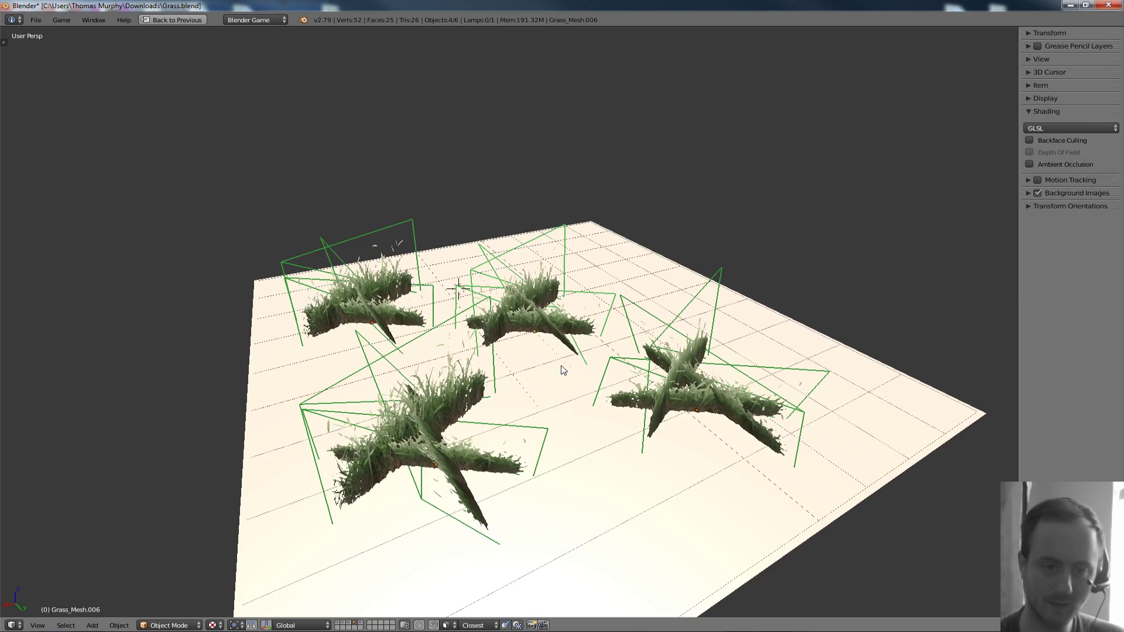
key("ctrl+j")
Step: Select all geometry of the joined grass object in edit mode and view it from another side
key("Tab")
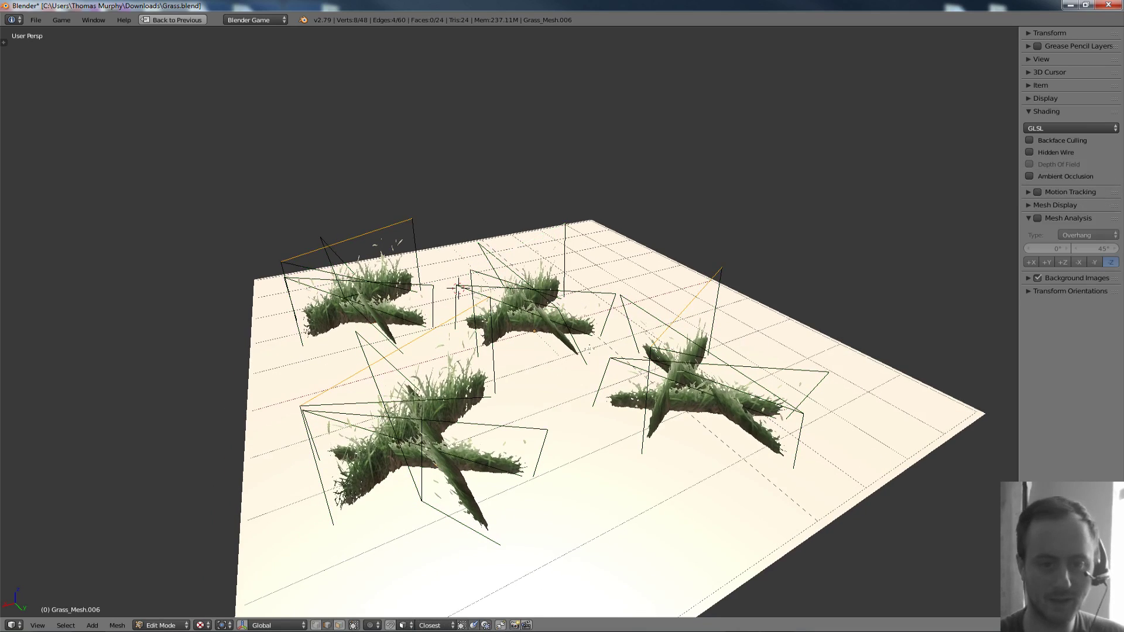
key("a")
key("a")
middle_click_drag(597, 343, 554, 334)
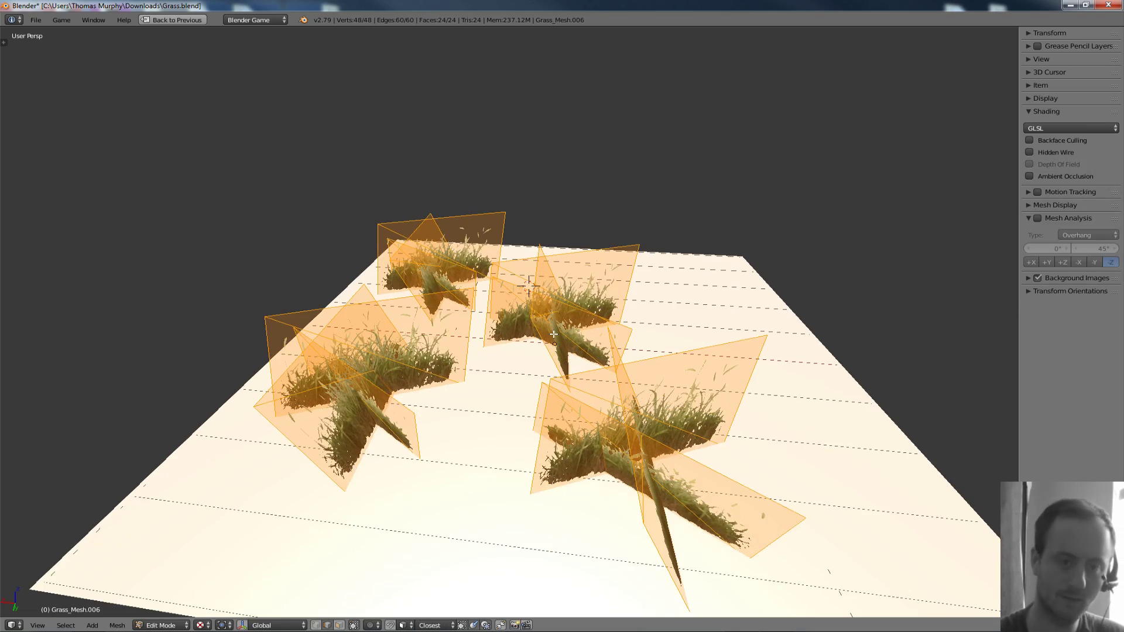
Step: Undo the join and the duplicates of the grass clump and return to object mode
key("ctrl+z")
key("ctrl+z")
key("ctrl+z")
key("Tab")
Step: Duplicate the grass clump four times and spread the copies around the original on the ground plane
middle_click_drag(510, 385, 570, 342)
key("shift+d")
left_click(736, 382)
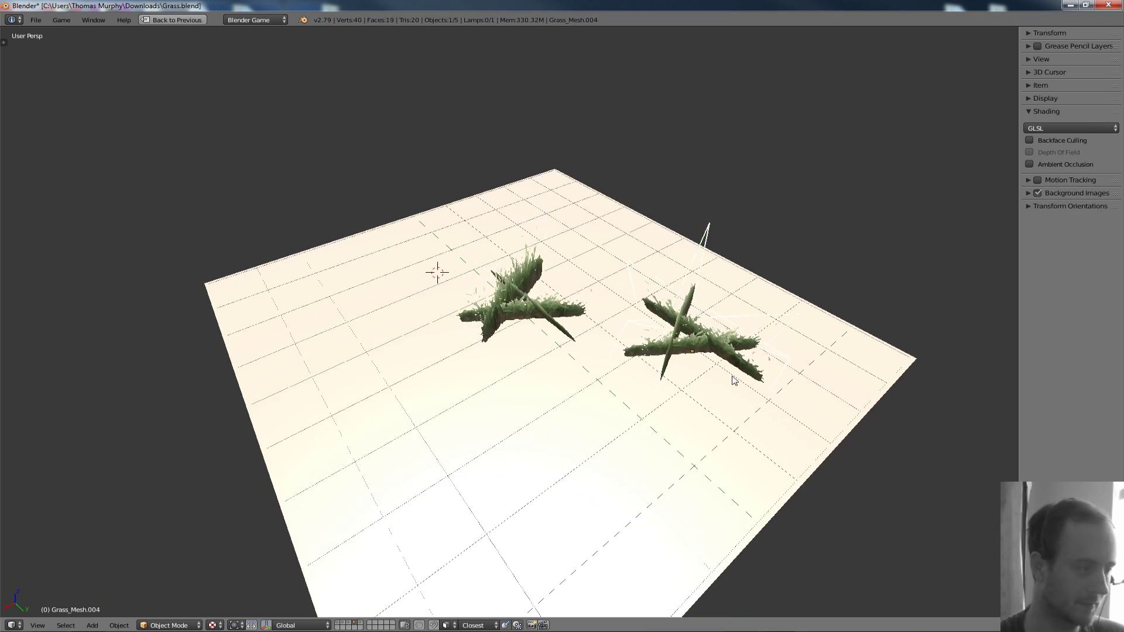
key("shift+d")
left_click(567, 468)
key("shift+d")
left_click(392, 356)
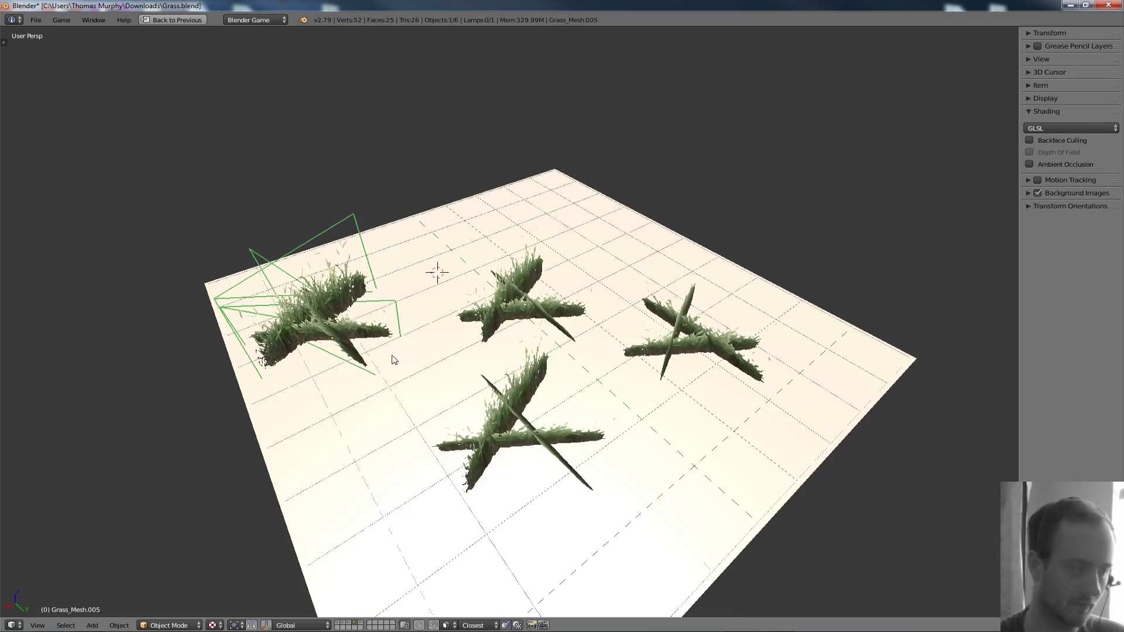
key("shift+d")
left_click(586, 240)
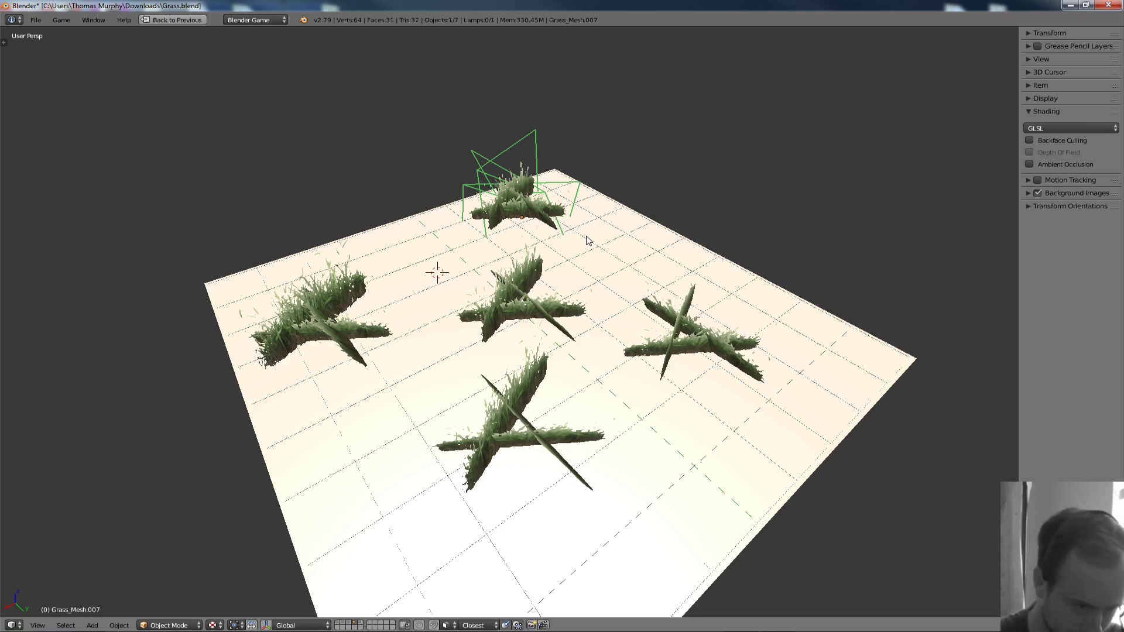
Step: Examine the geometry of the central grass clump by selecting all of it in edit mode, then return to object mode
right_click(538, 303)
key("Tab")
key("Tab")
right_click(513, 281)
key("Tab")
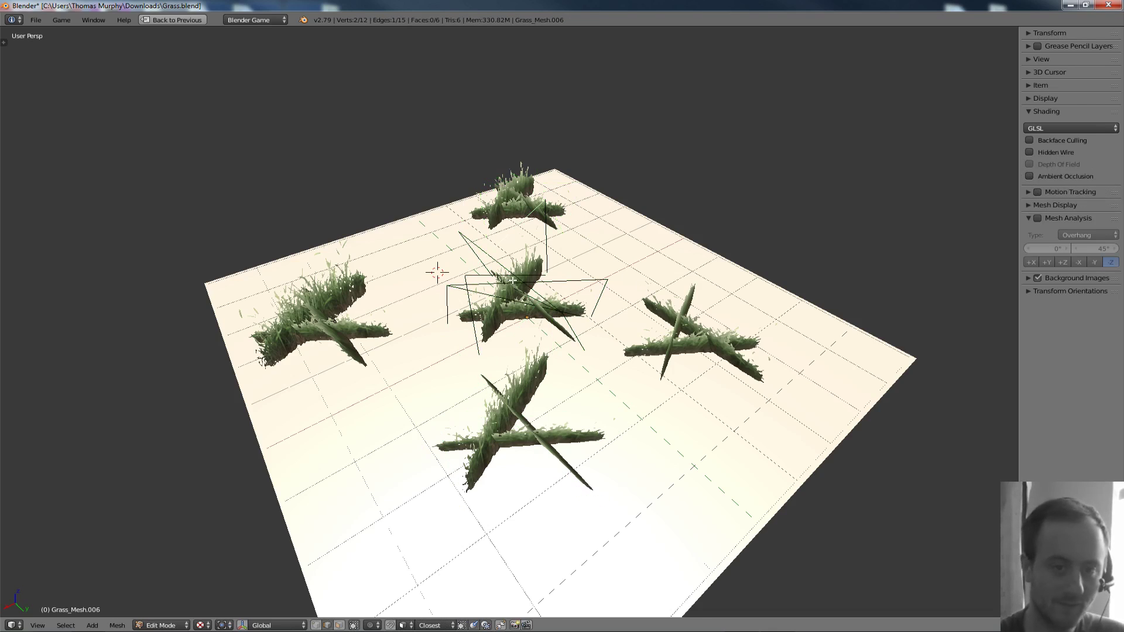
key("a")
key("a")
middle_click_drag(515, 283, 484, 276)
scroll(485, 276, "up", 3)
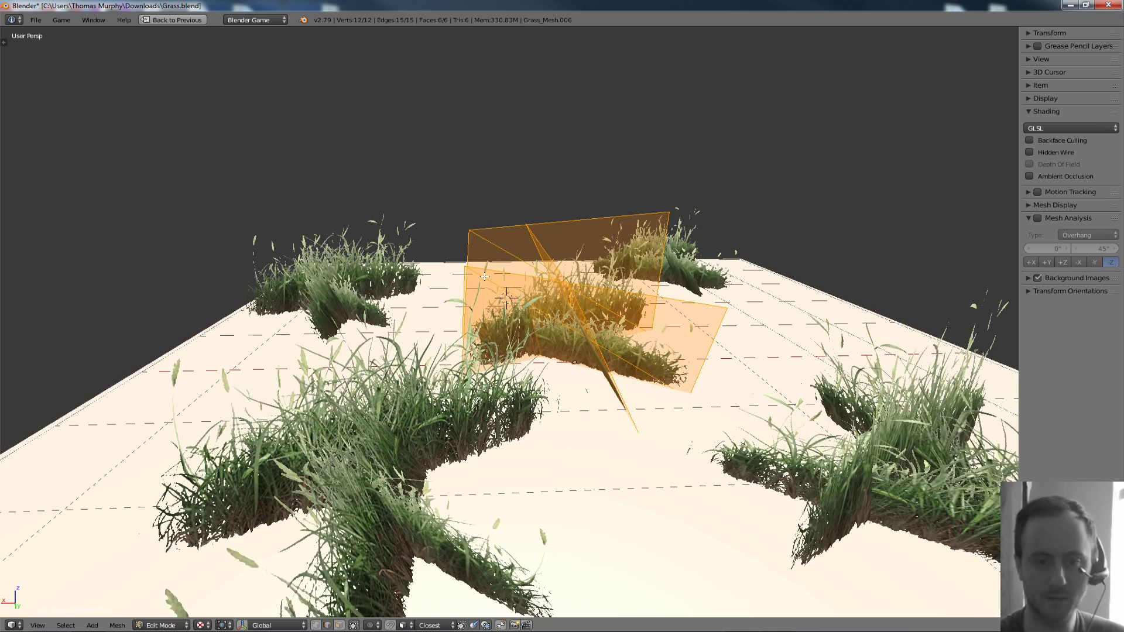
key("Tab")
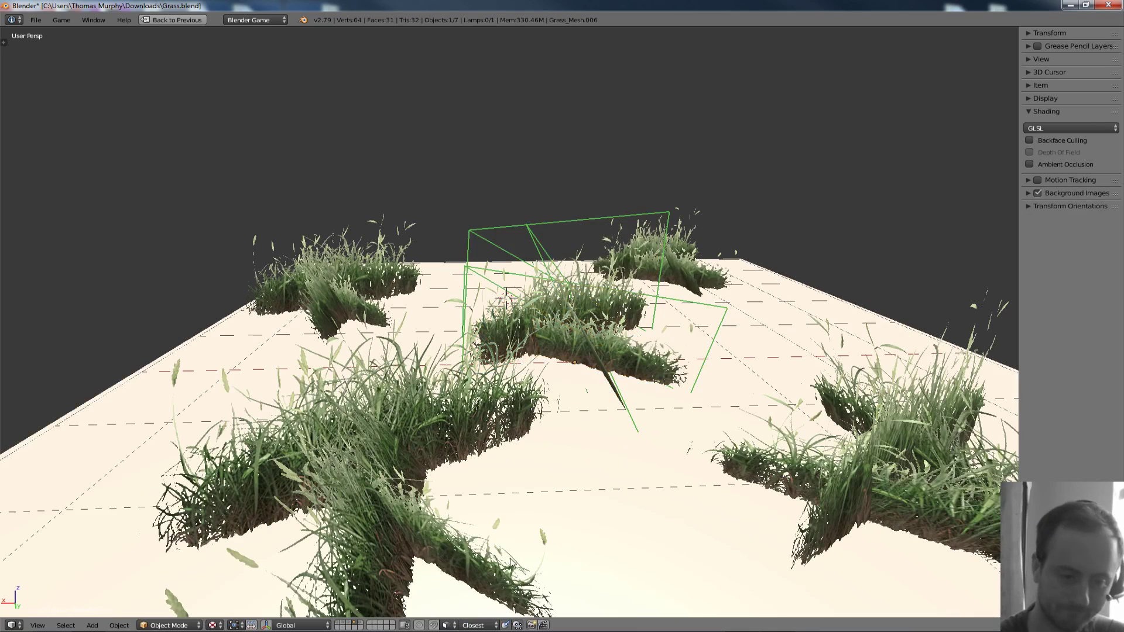
Step: Show only the layer with the alternative grass mesh and select the mesh extending below the ground plane
left_click(352, 625)
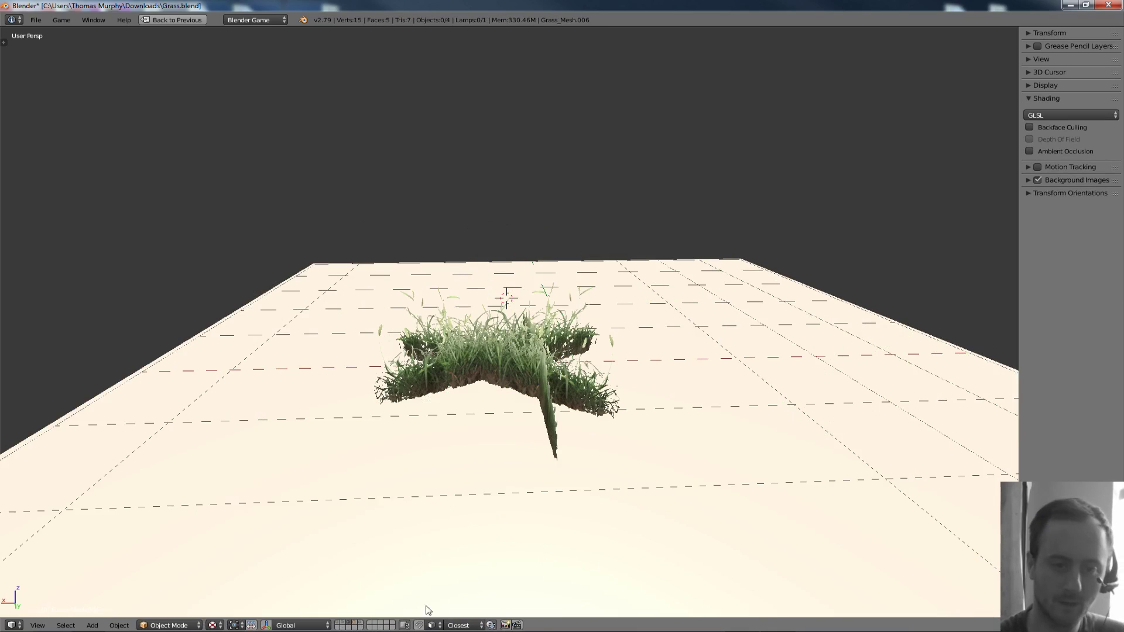
scroll(633, 545, "up", 2)
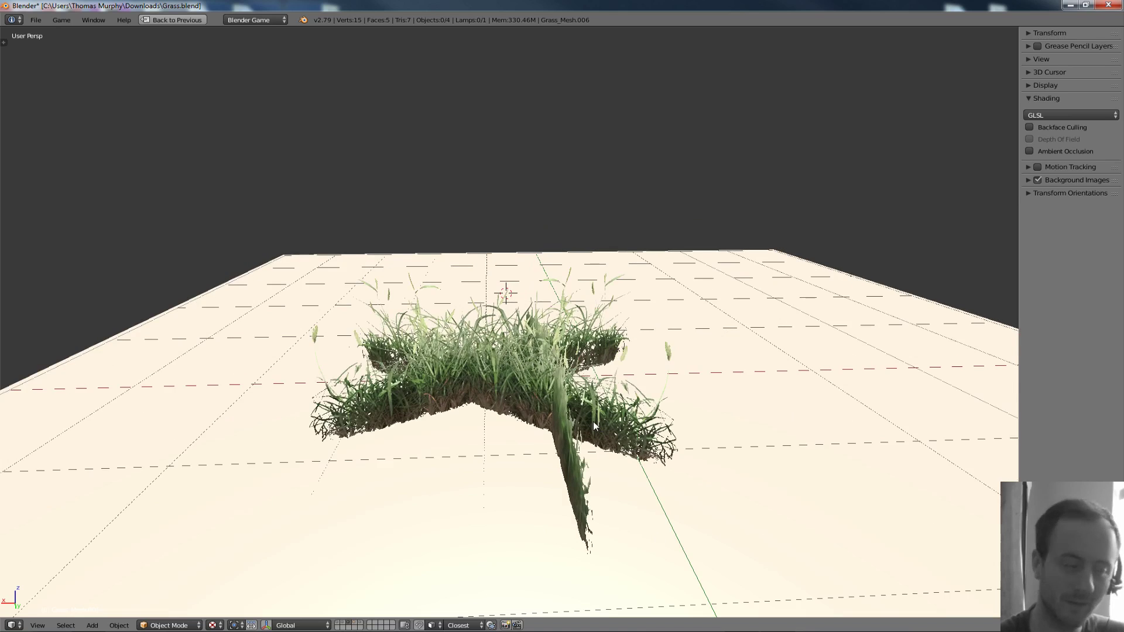
scroll(592, 423, "up", 2)
scroll(512, 395, "down", 5)
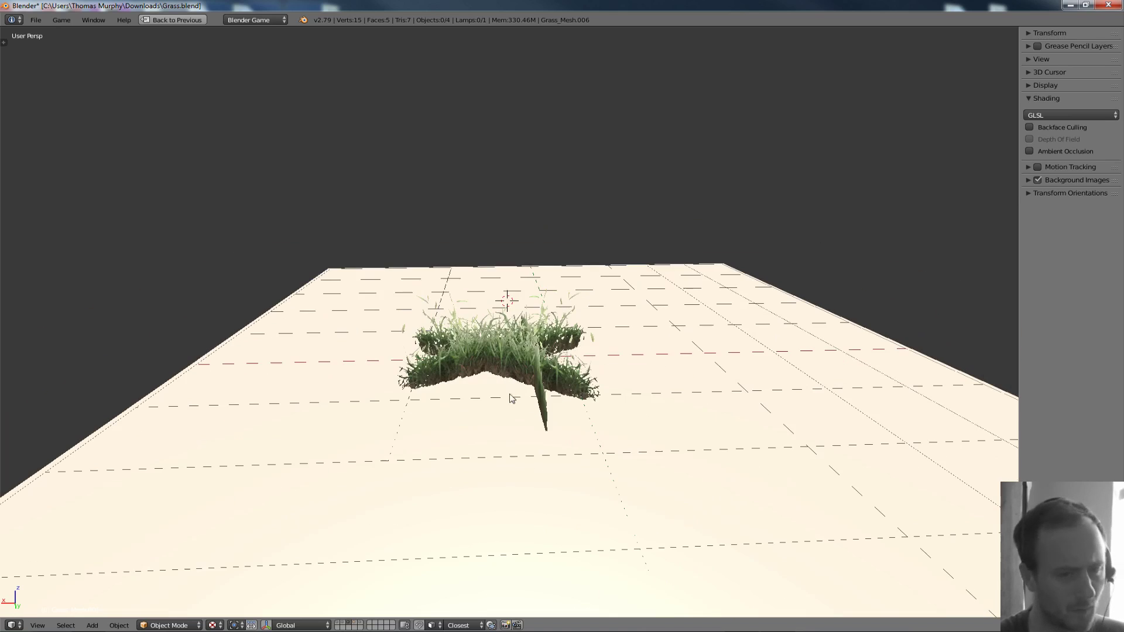
middle_click_drag(526, 470, 531, 447)
scroll(534, 404, "down", 2)
scroll(527, 394, "down", 2)
right_click(480, 401)
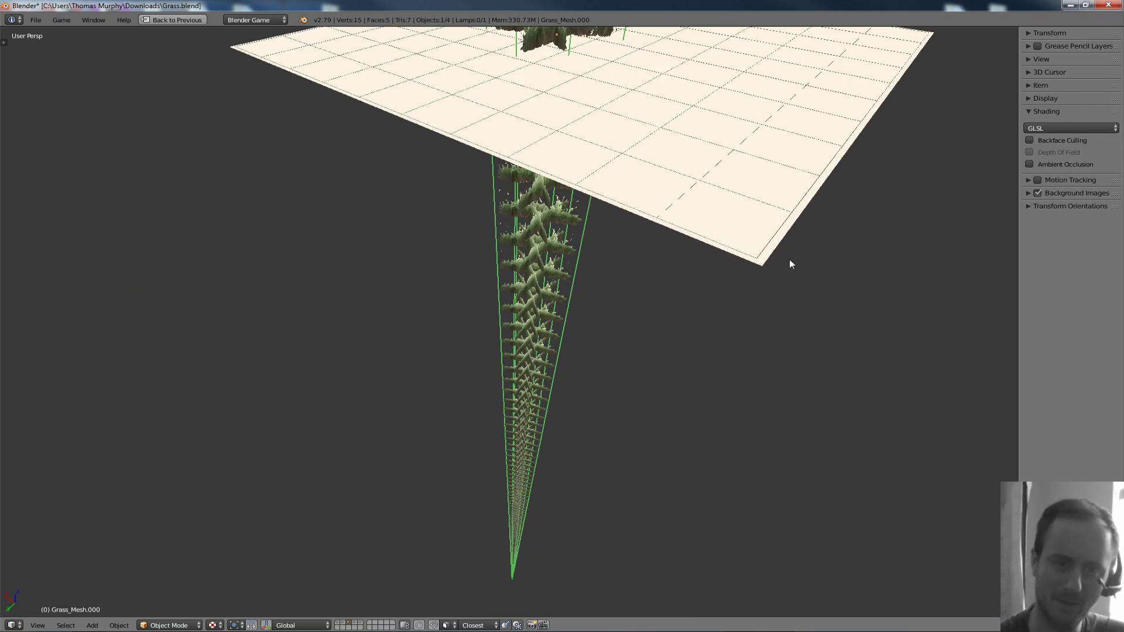
Step: Examine the elongated grass mesh in edit mode and inspect its planes above and below the ground plane
middle_click_drag(789, 259, 745, 521, "shift")
scroll(702, 401, "up", 8)
key("Tab")
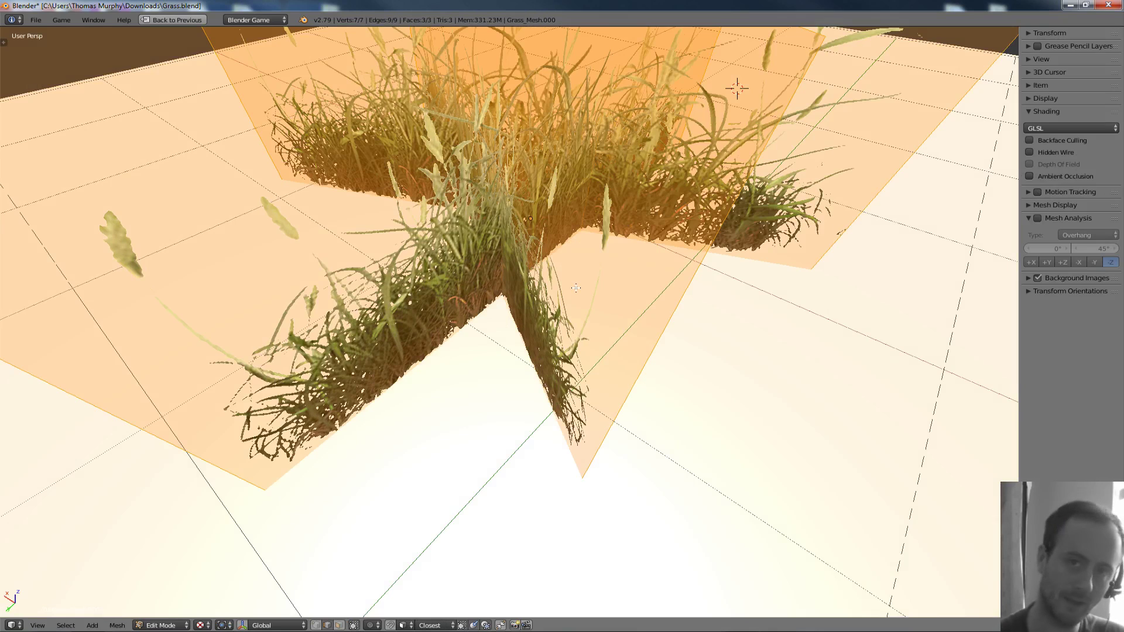
key("Tab")
scroll(808, 251, "down", 10)
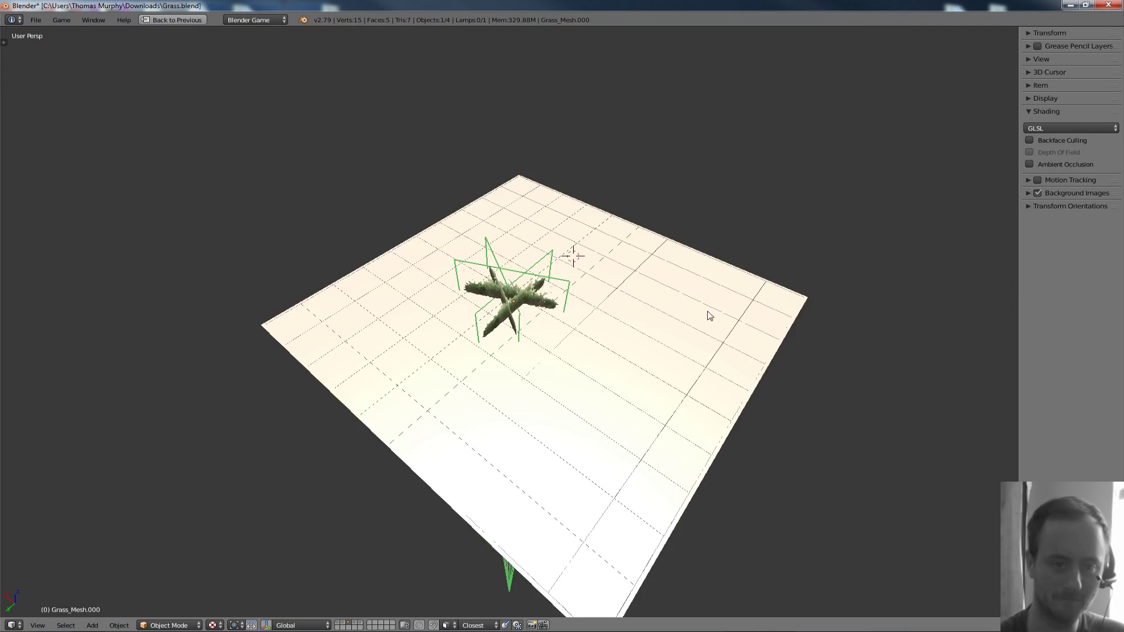
middle_click_drag(710, 316, 736, 270)
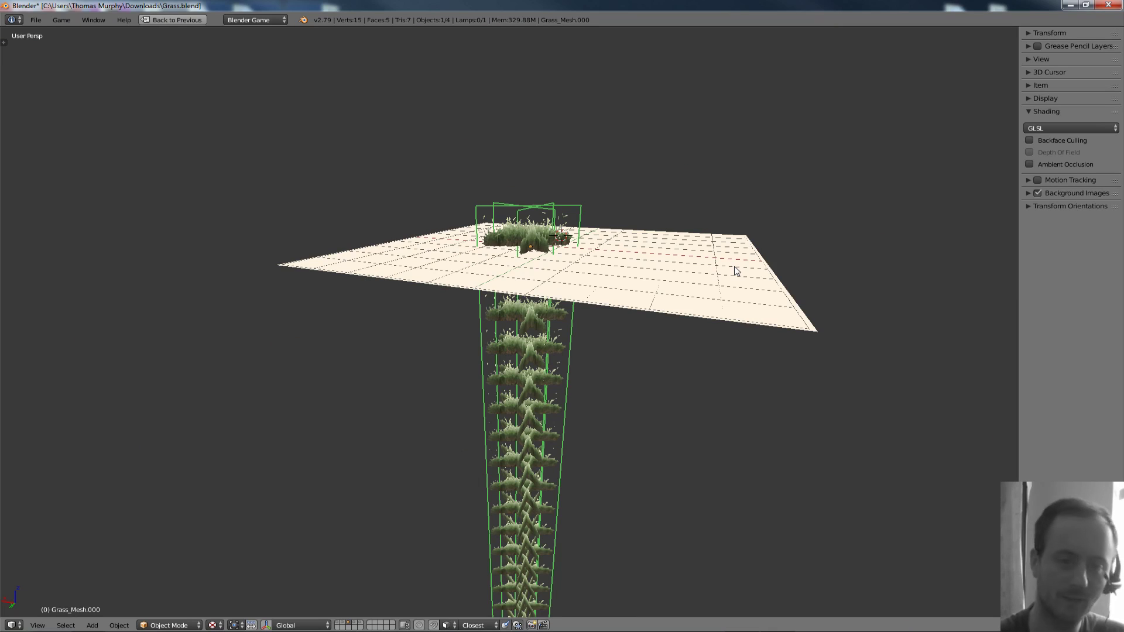
middle_click_drag(723, 276, 609, 290)
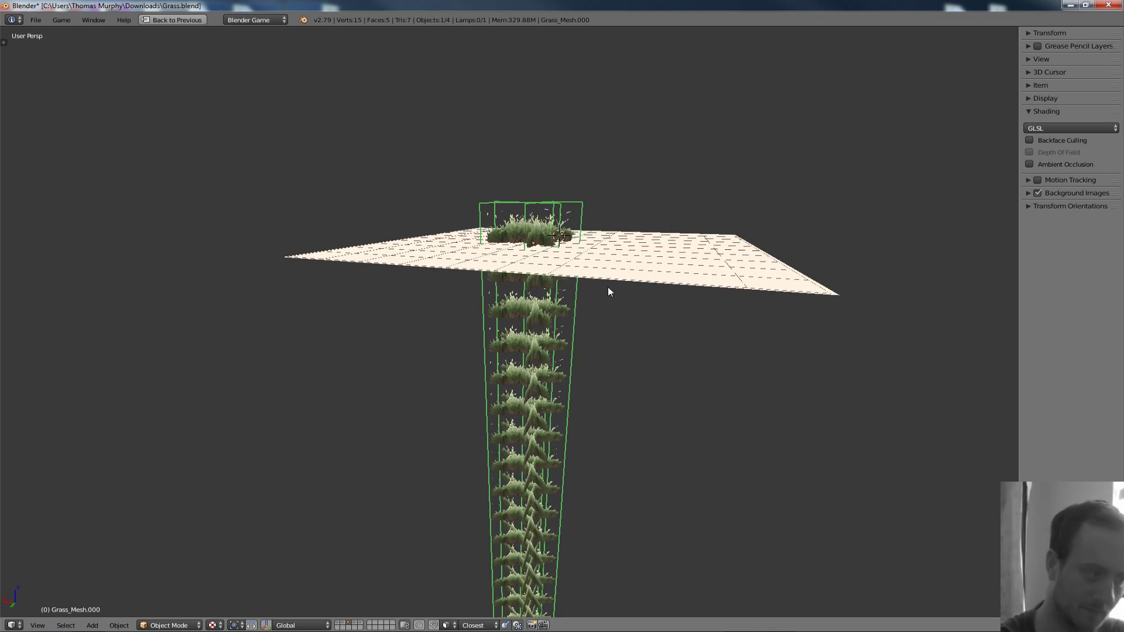
middle_click_drag(668, 260, 598, 290)
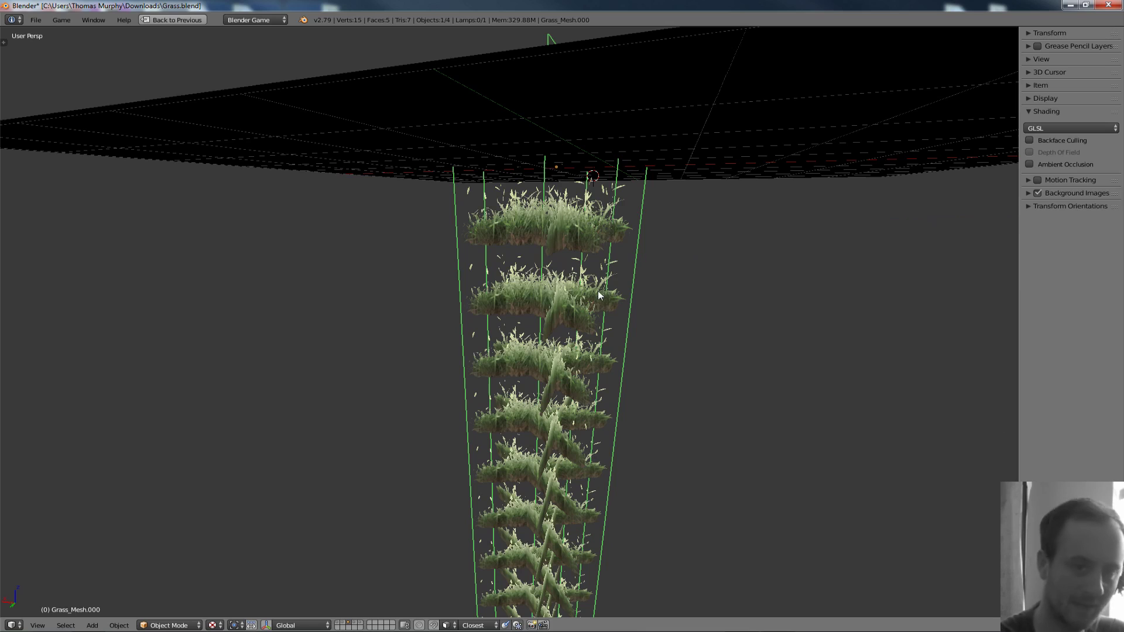
scroll(599, 290, "down", 3)
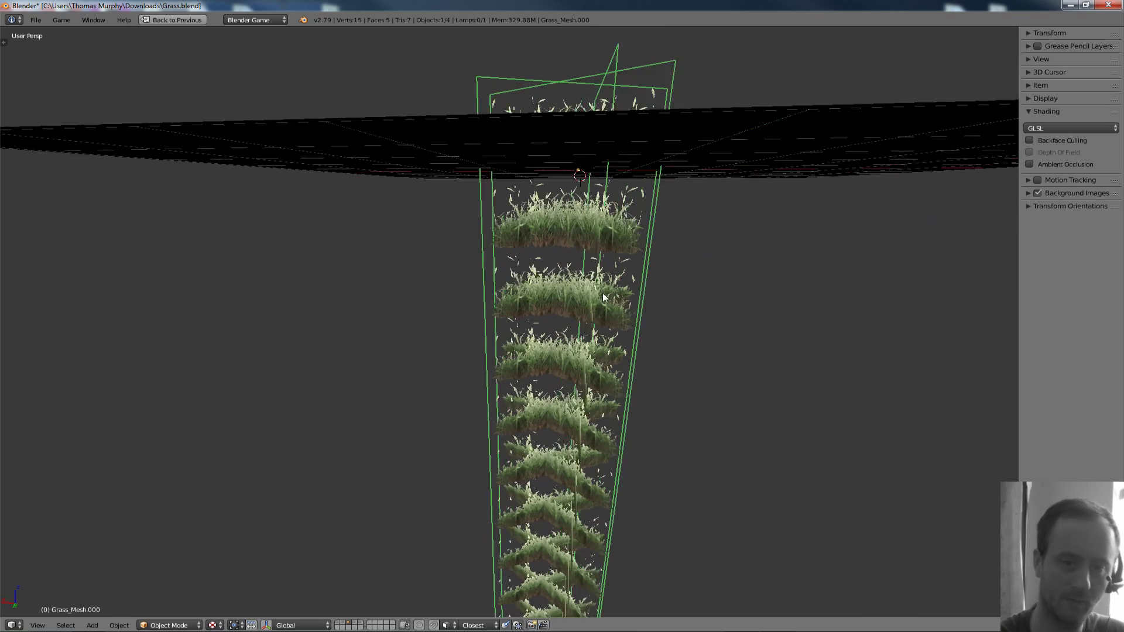
Step: Duplicate the elongated grass mesh three times and place the copies around the original on the ground plane
middle_click_drag(602, 292, 525, 294)
key("shift+d")
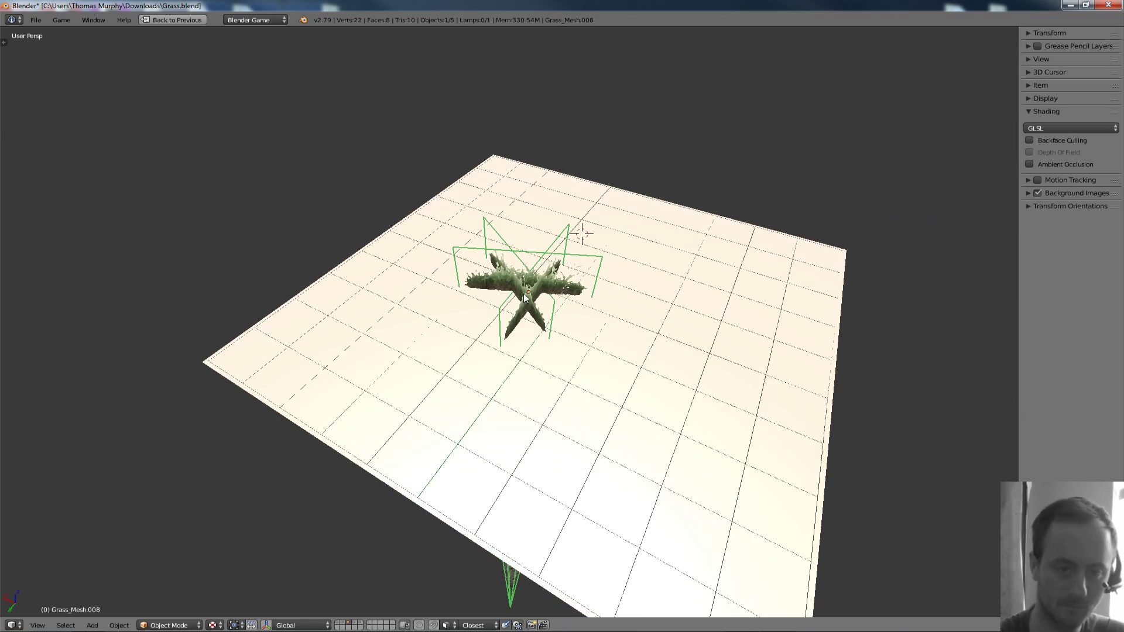
left_click(677, 290)
key("shift+d")
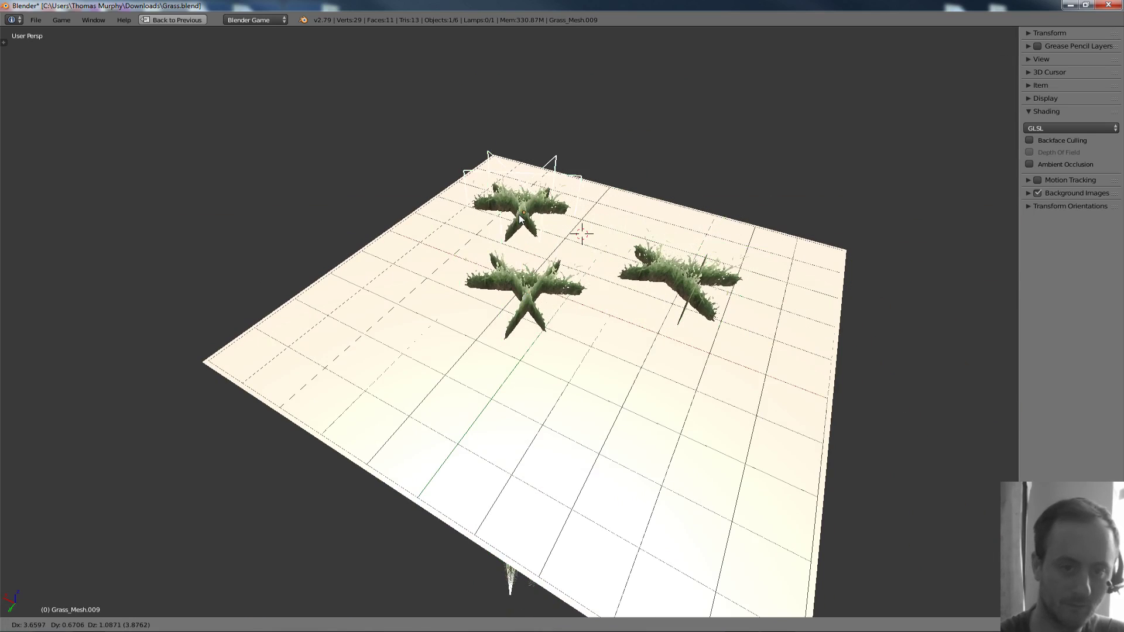
left_click(515, 222)
key("shift+d")
left_click(399, 294)
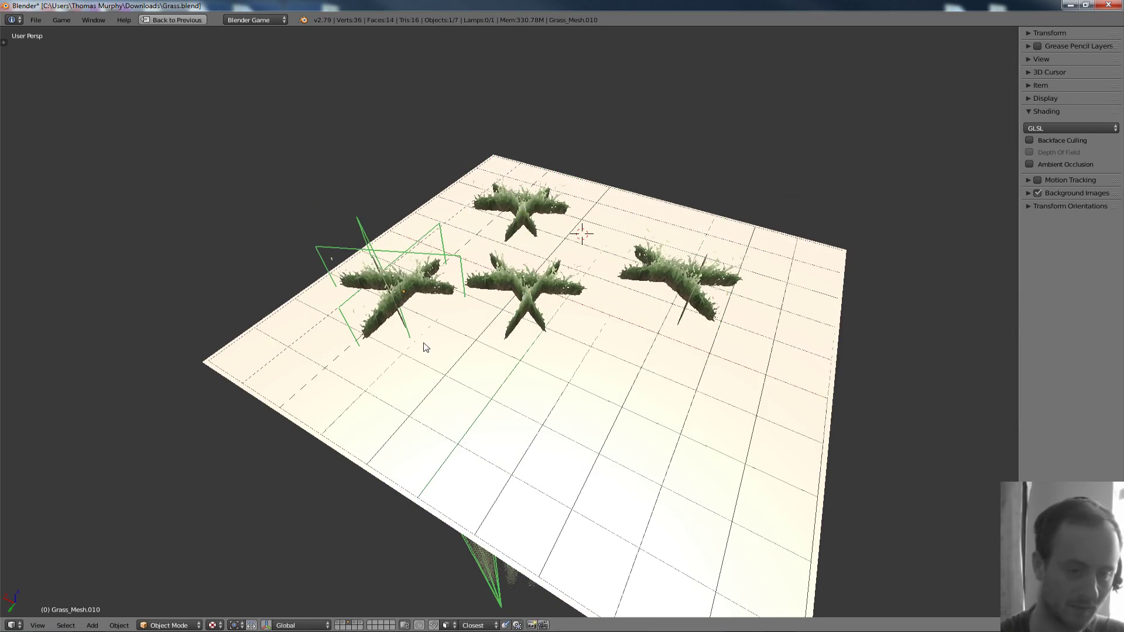
Step: Delete the three copies of the elongated grass mesh, keeping a single column
middle_click_drag(424, 344, 637, 307)
right_click(446, 357, "shift")
key("x")
left_click(545, 326)
right_click(689, 336)
key("x")
left_click(691, 336)
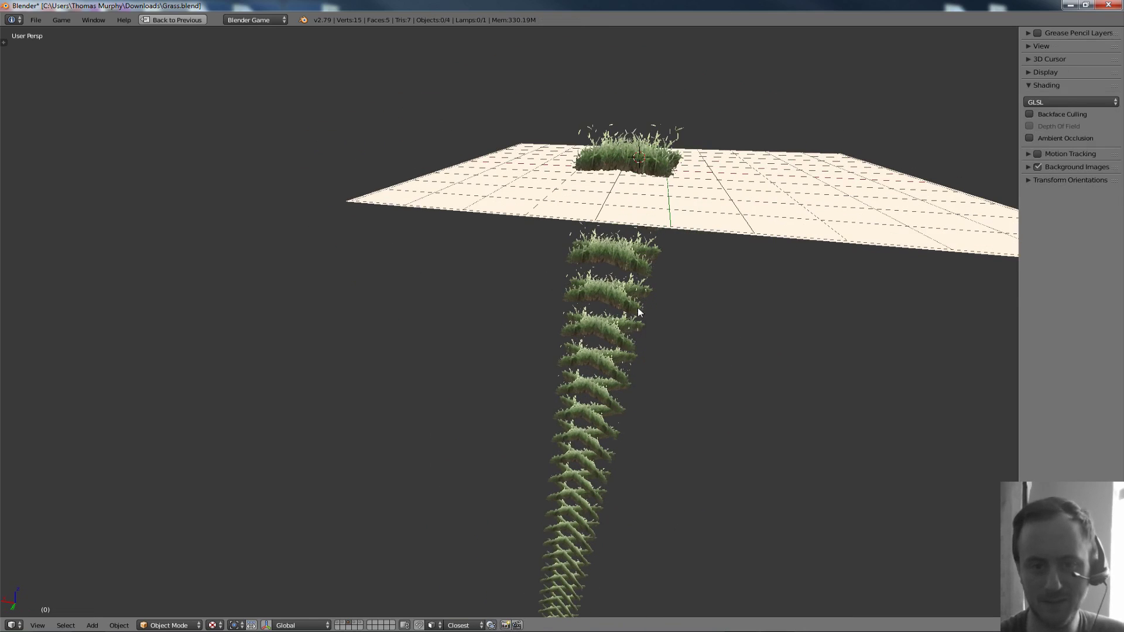
Step: Select the remaining elongated grass mesh and examine the point where its planes converge
right_click(638, 308)
key("KP_Decimal")
middle_click_drag(582, 332, 567, 278)
scroll(566, 279, "down", 3)
scroll(570, 333, "up", 6)
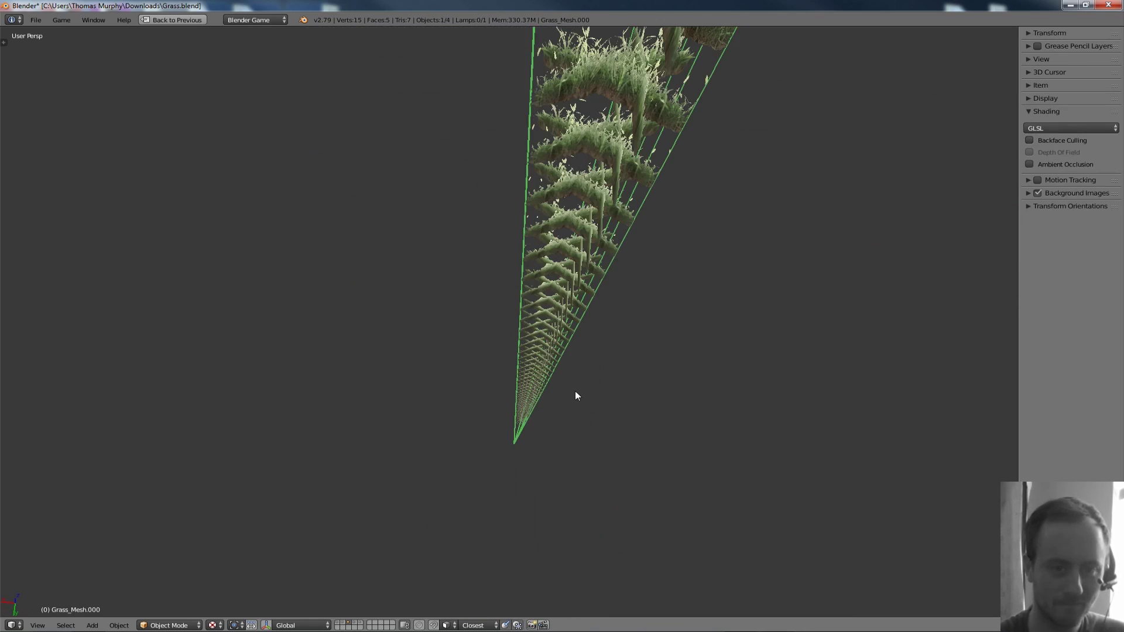
middle_click_drag(574, 391, 545, 339)
scroll(560, 341, "down", 6)
scroll(510, 327, "up", 6)
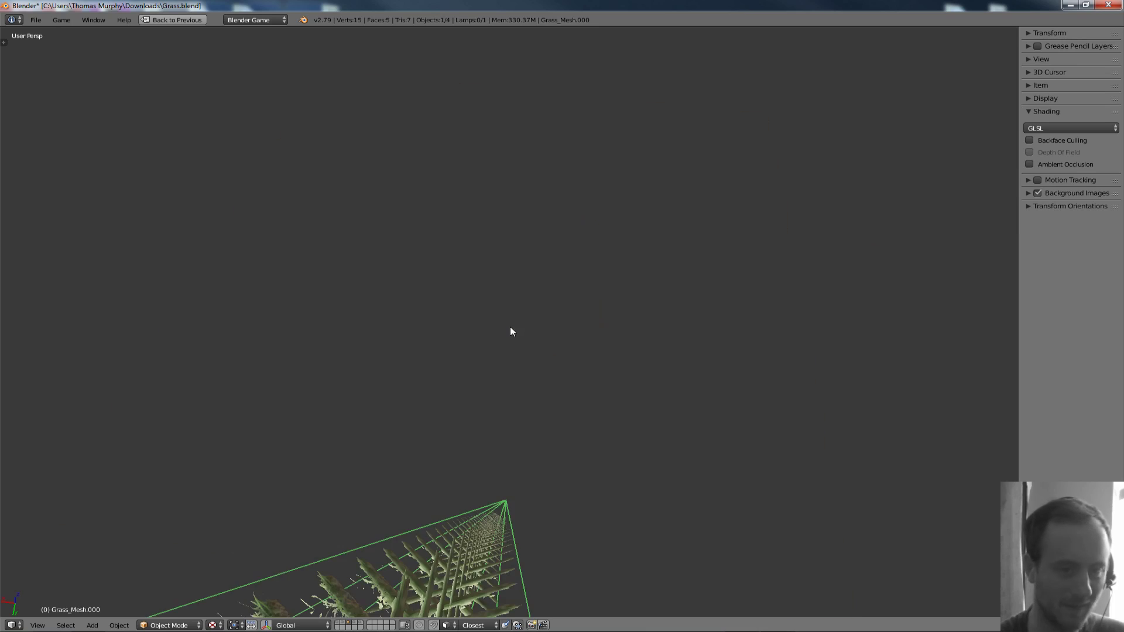
Step: Centre the view on the ground plane and reselect the elongated grass mesh in wireframe display
scroll(511, 326, "down", 6)
key("g")
left_click(554, 332)
right_click(554, 332)
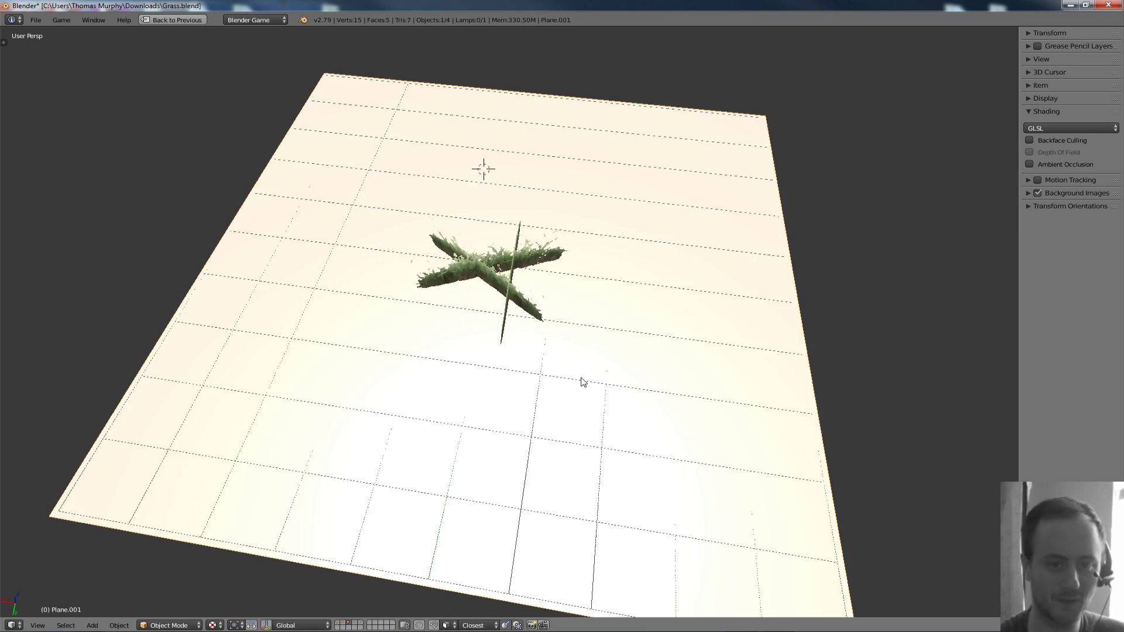
key("z")
key("alt+z")
key("KP_Decimal")
key("alt+z")
key("alt+z")
mouse_move(584, 339)
middle_mouse_down()
mouse_move(593, 310)
mouse_move(537, 285)
middle_mouse_up()
key("z")
right_click(537, 285)
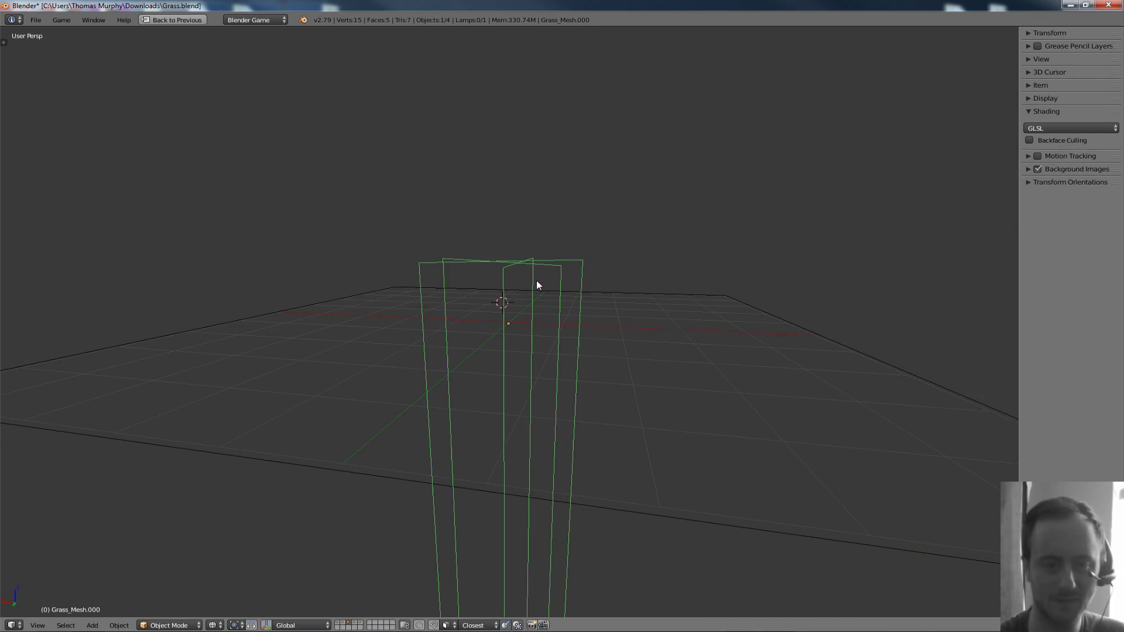
Step: Compare the elongated grass mesh above and below the ground plane in textured display, in object mode and edit mode
key("alt+z")
key("Tab")
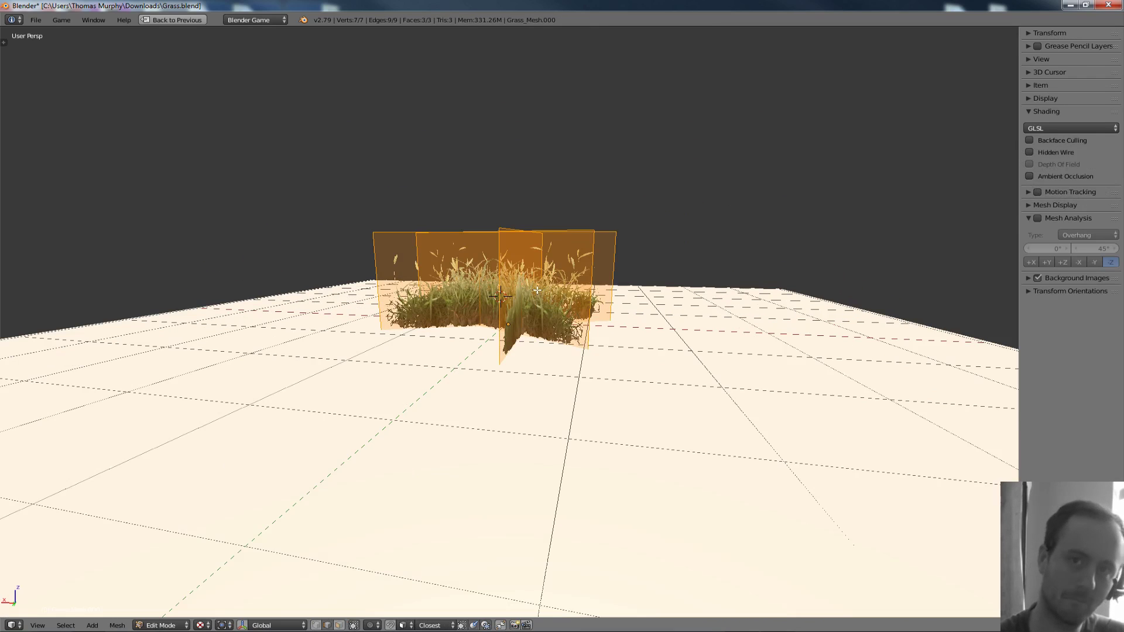
key("Tab")
scroll(580, 297, "down", 5)
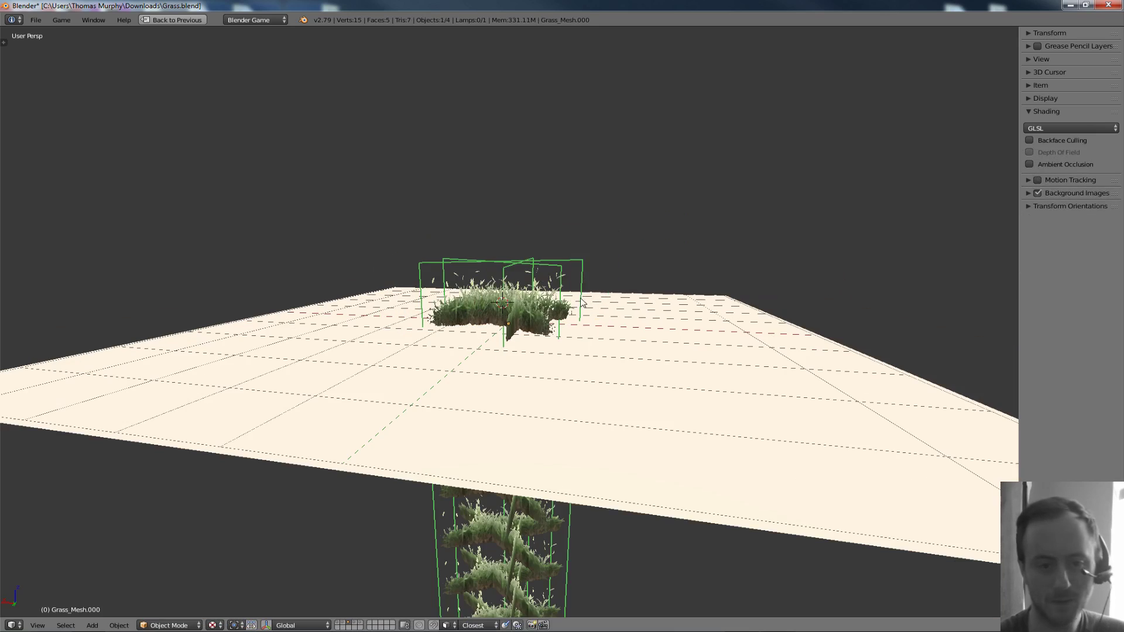
middle_click_drag(533, 317, 539, 309)
scroll(539, 309, "up", 3)
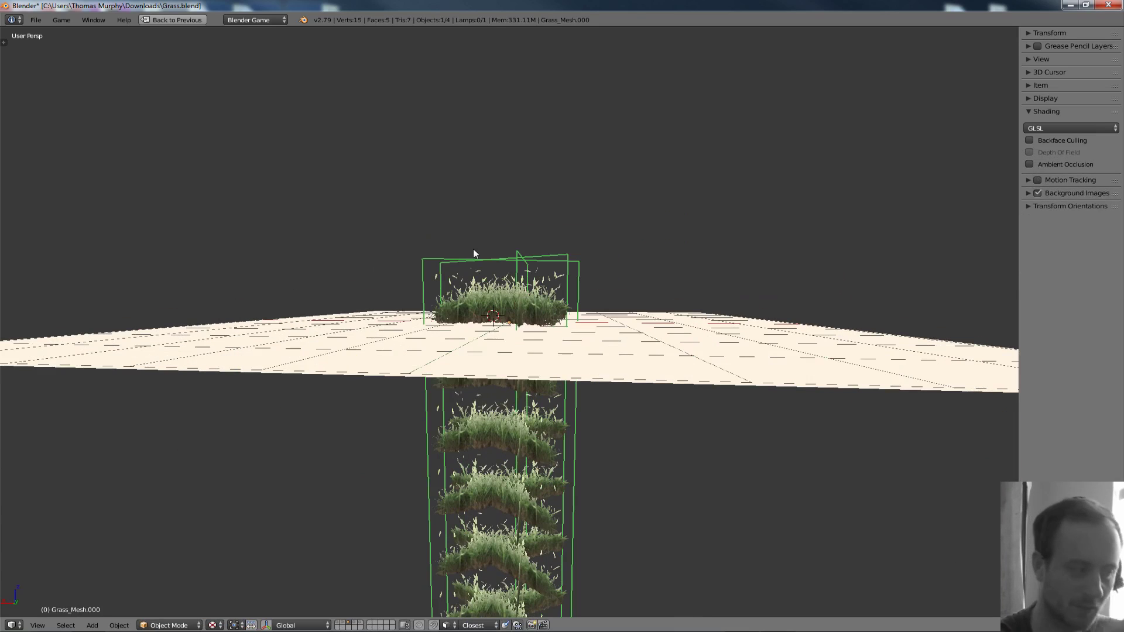
key("Tab")
scroll(585, 264, "up", 2)
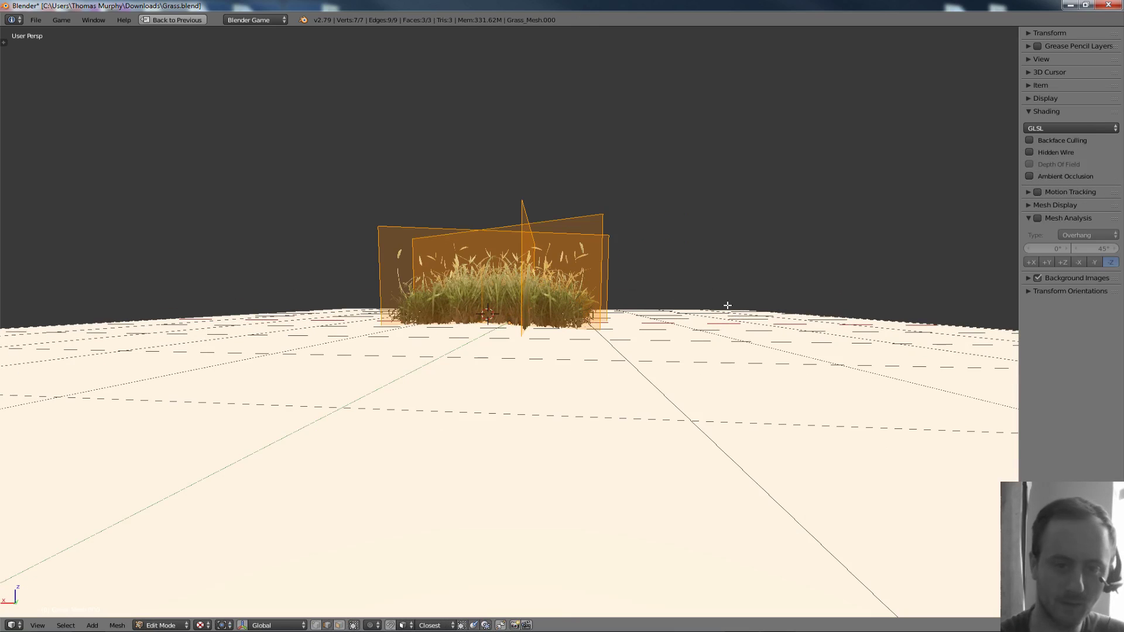
Step: Duplicate one triangular face of the elongated grass mesh in face select mode and place the copy beside the column
key("ctrl+Tab")
left_click(694, 284)
right_click(569, 229)
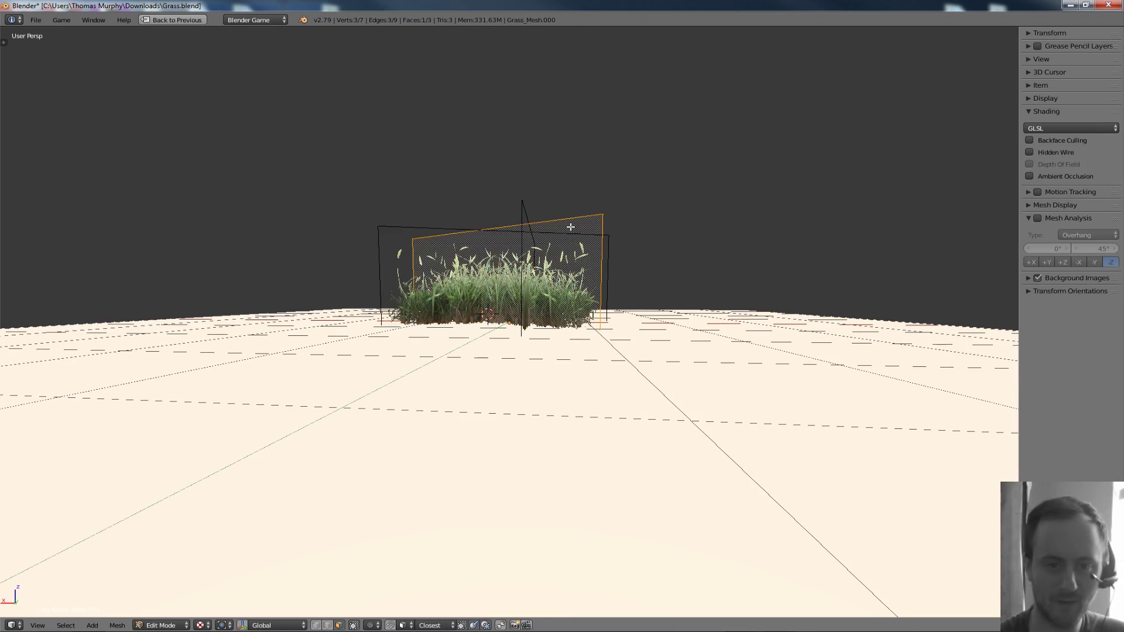
scroll(568, 234, "down", 3)
key("shift+d")
left_click(615, 251)
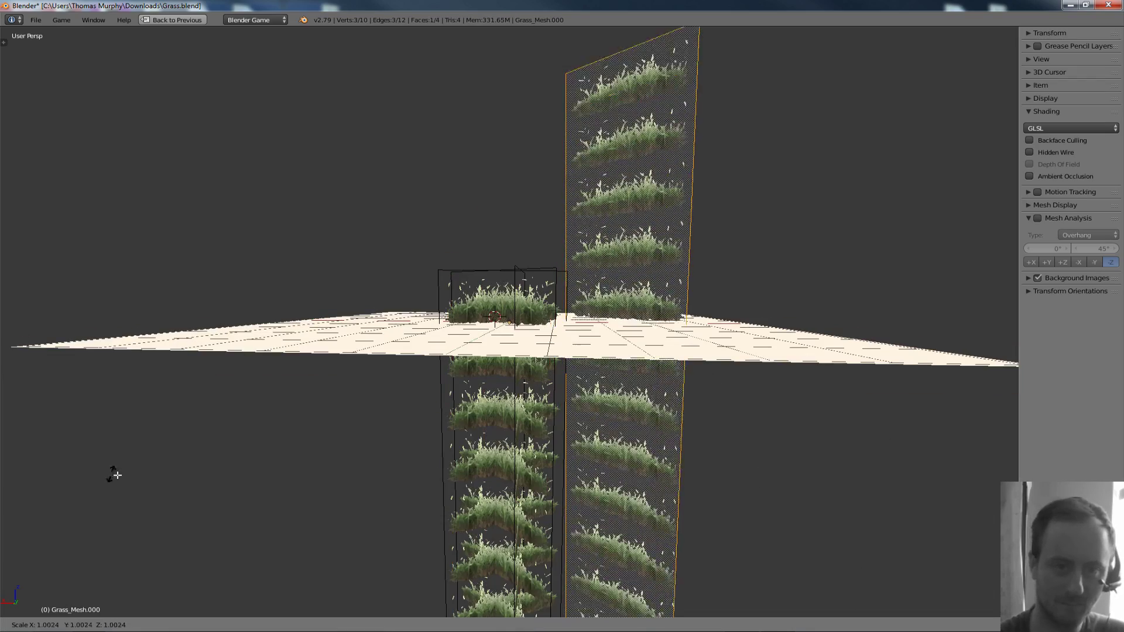
Step: Set the pivot to the 3D cursor placed on the duplicated face, scale the face up several times and return to object mode
left_click(618, 252)
key("period")
scroll(680, 371, "down", 3)
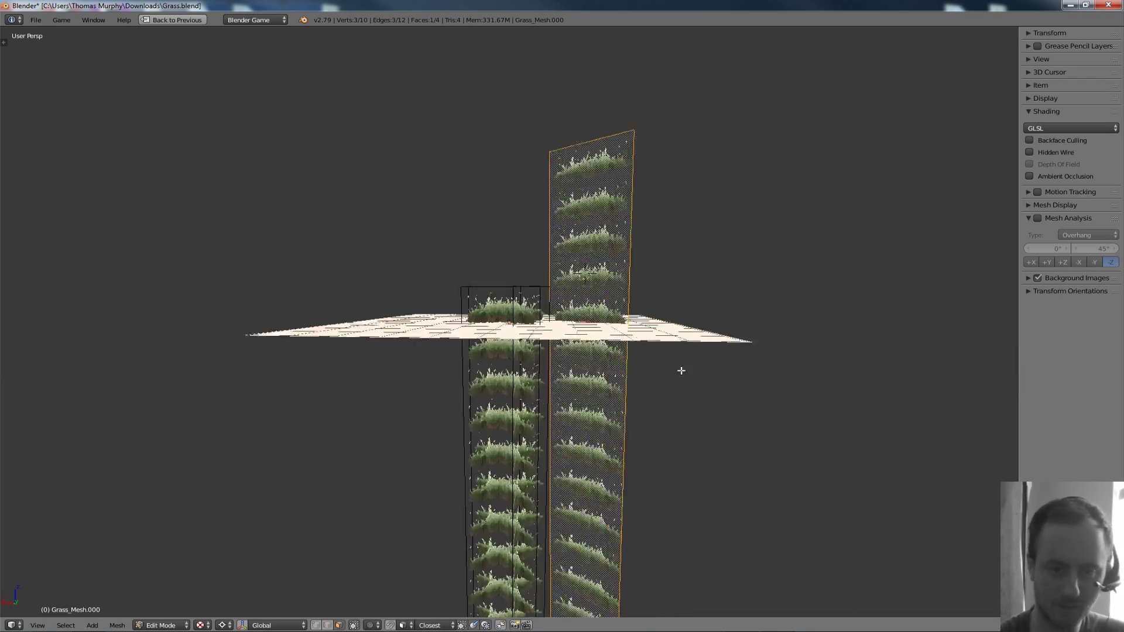
key("s")
left_click(524, 574)
key("Tab")
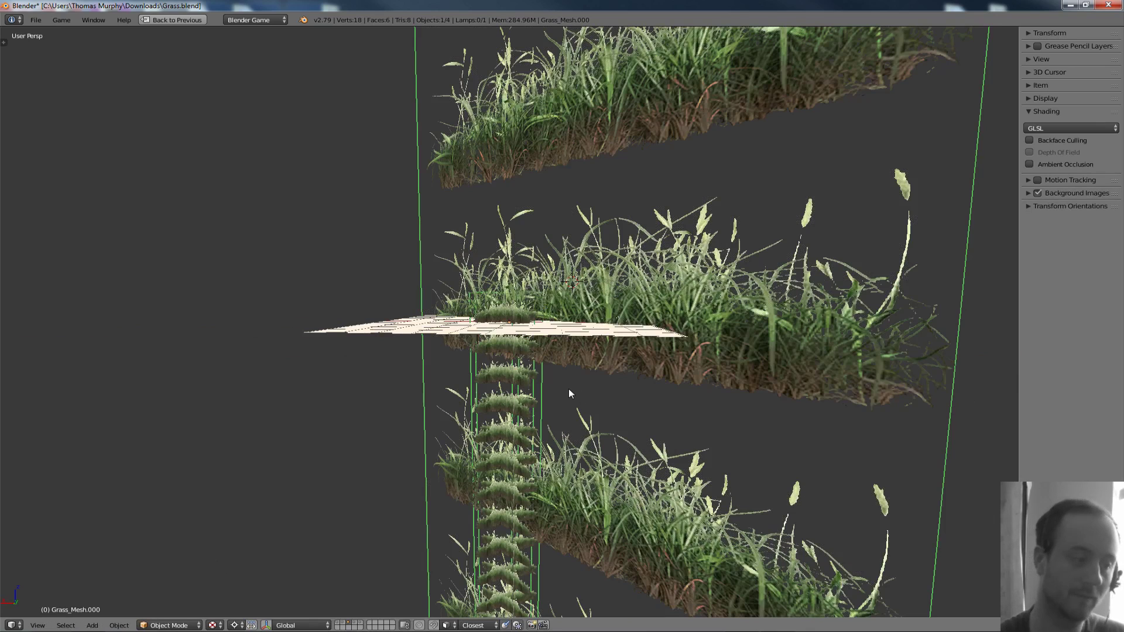
middle_click_drag(569, 393, 574, 367)
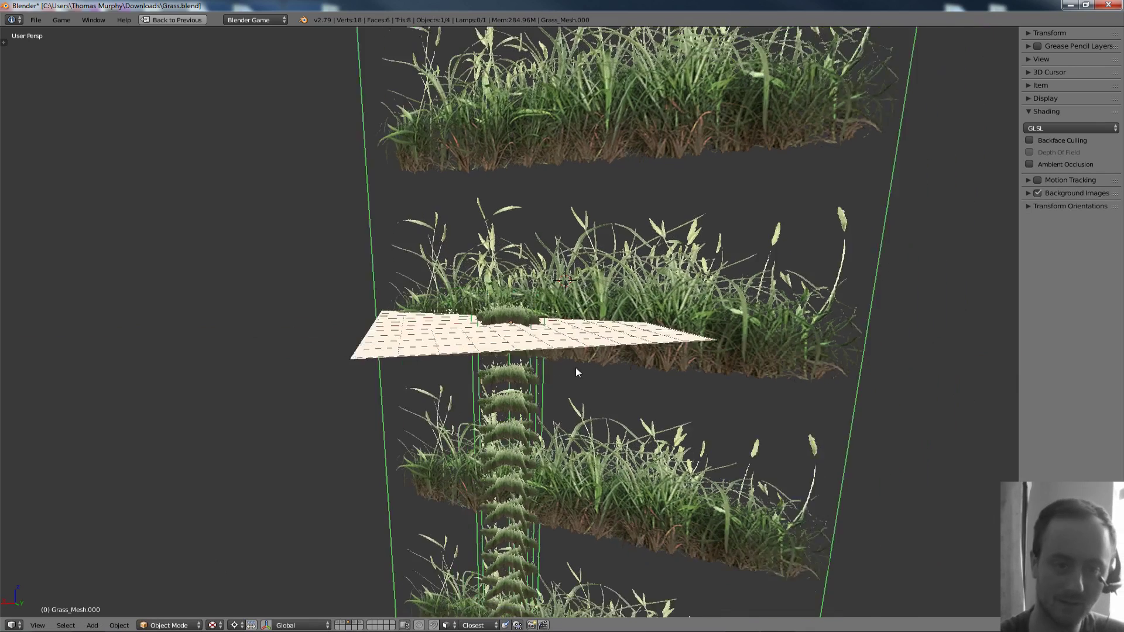
Step: Delete the enlarged duplicate face from the elongated grass mesh in edit mode and return to object mode
key("Tab")
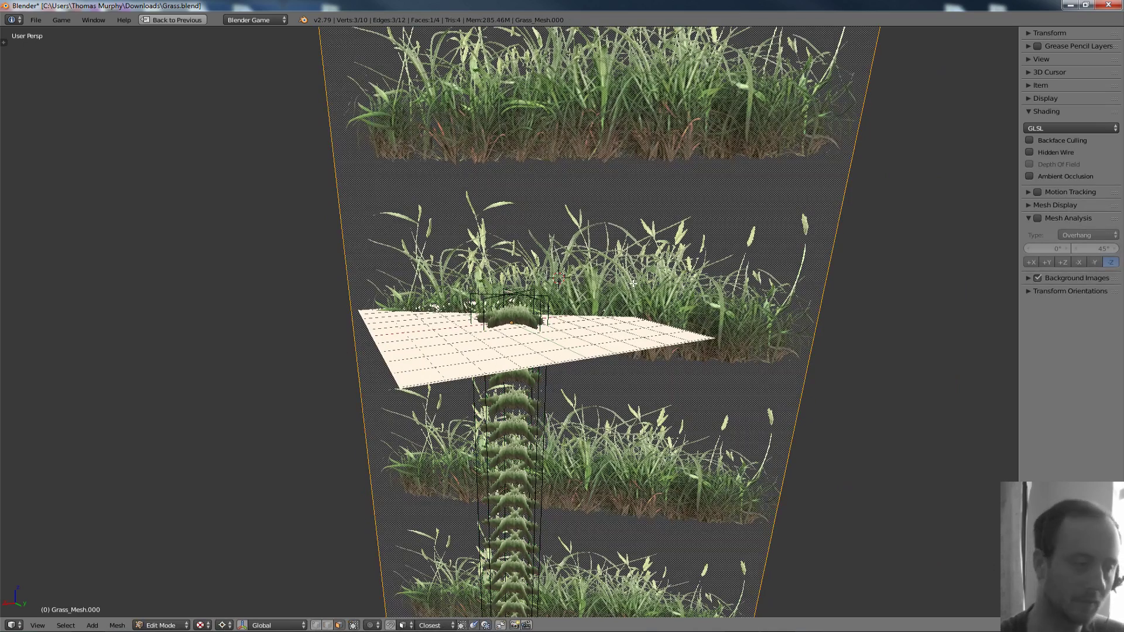
key("x")
left_click(633, 283)
key("Tab")
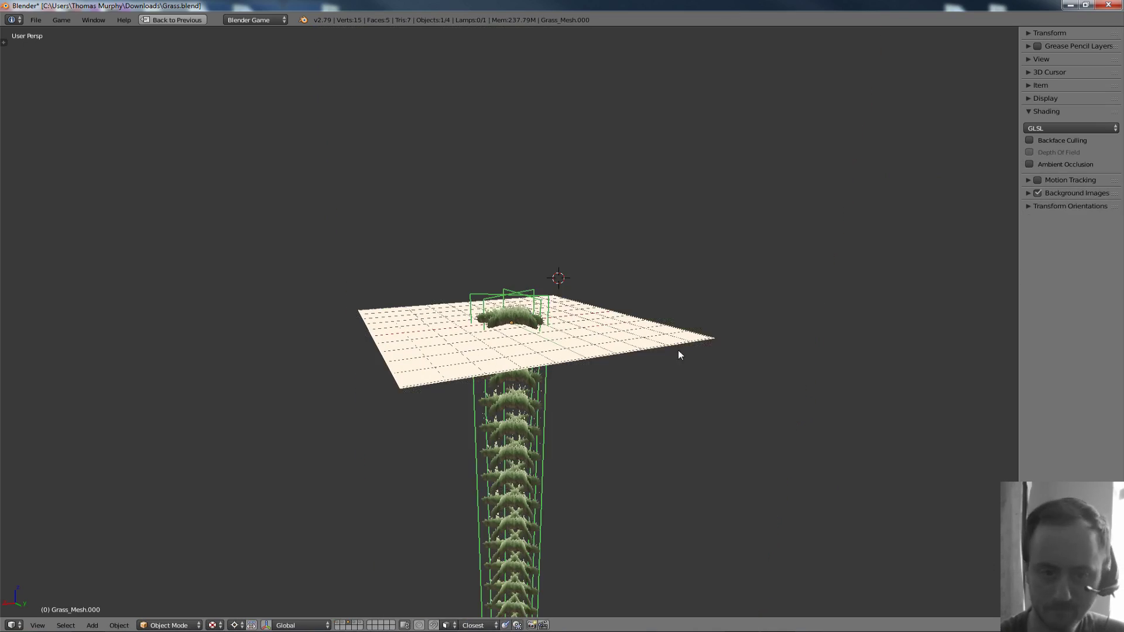
middle_click_drag(627, 462, 509, 255)
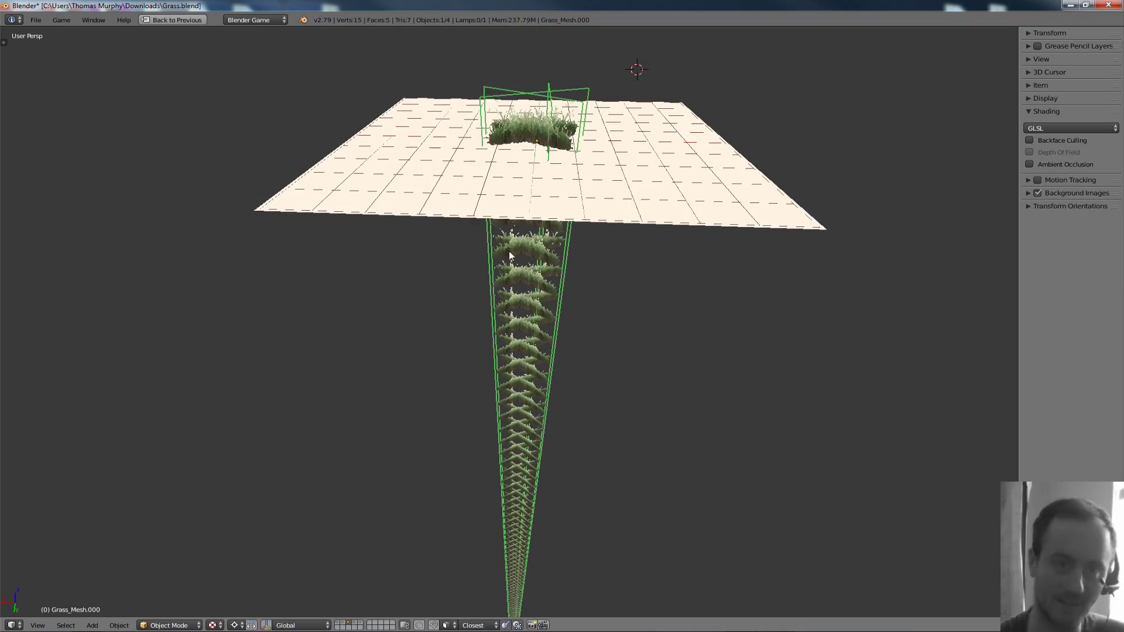
Step: Show the layer with the dense grass field, centre its ground plane and select the grass mesh in textured display
left_click(346, 624)
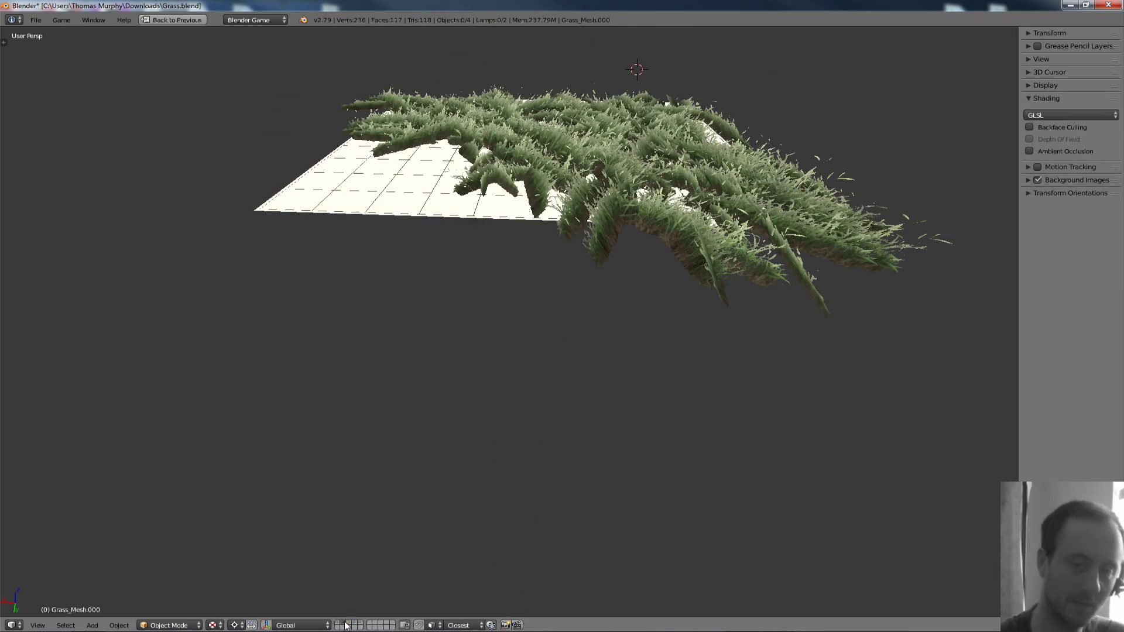
right_click(589, 121)
key("KP_Decimal")
key("z")
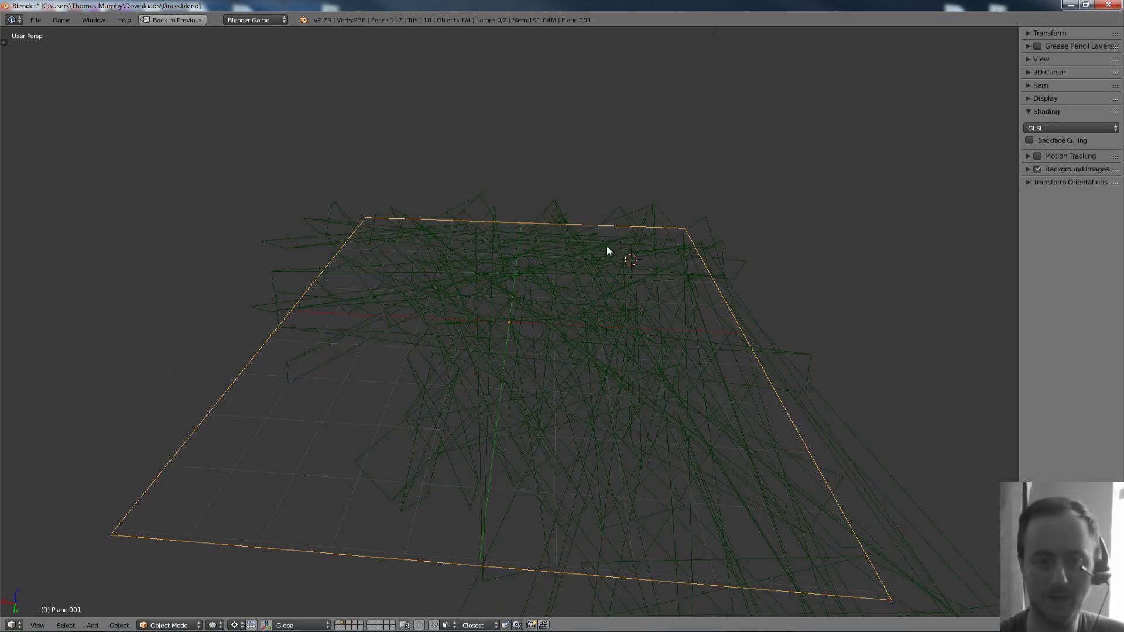
scroll(606, 246, "up", 2)
key("alt+z")
right_click(541, 312)
key("z")
key("alt+z")
mouse_move(540, 313)
middle_mouse_down()
mouse_move(584, 353)
mouse_move(589, 272)
mouse_move(558, 267)
middle_mouse_up()
Step: Play the animation and check the frame rate close up and from farther away over the dense grass, then stop playback
key("alt+a")
scroll(567, 254, "up", 6)
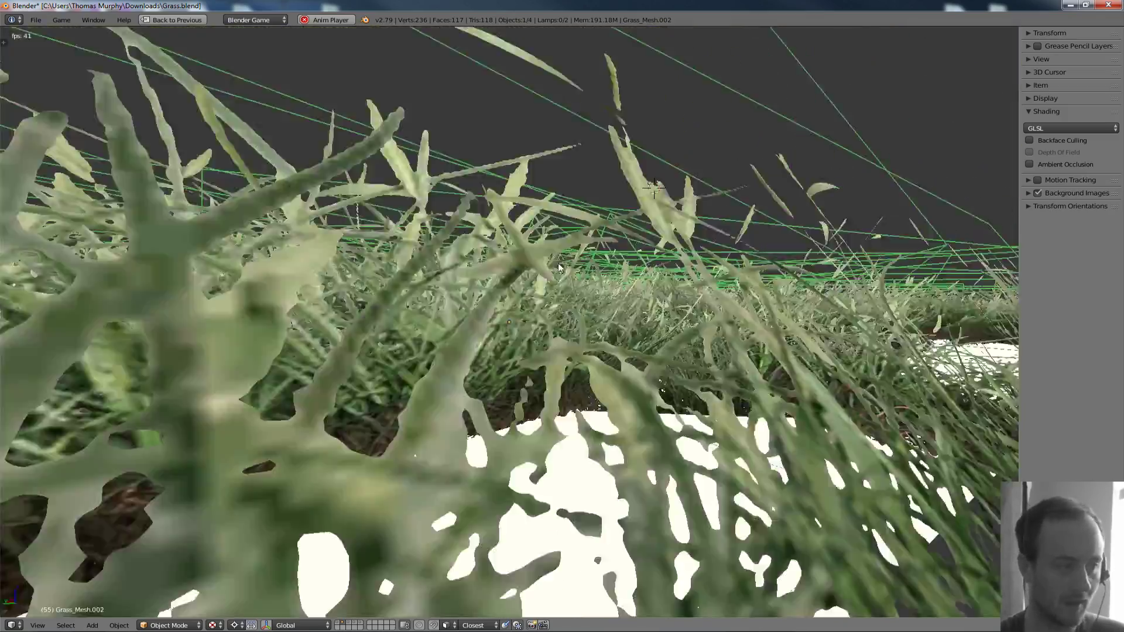
scroll(535, 281, "down", 6)
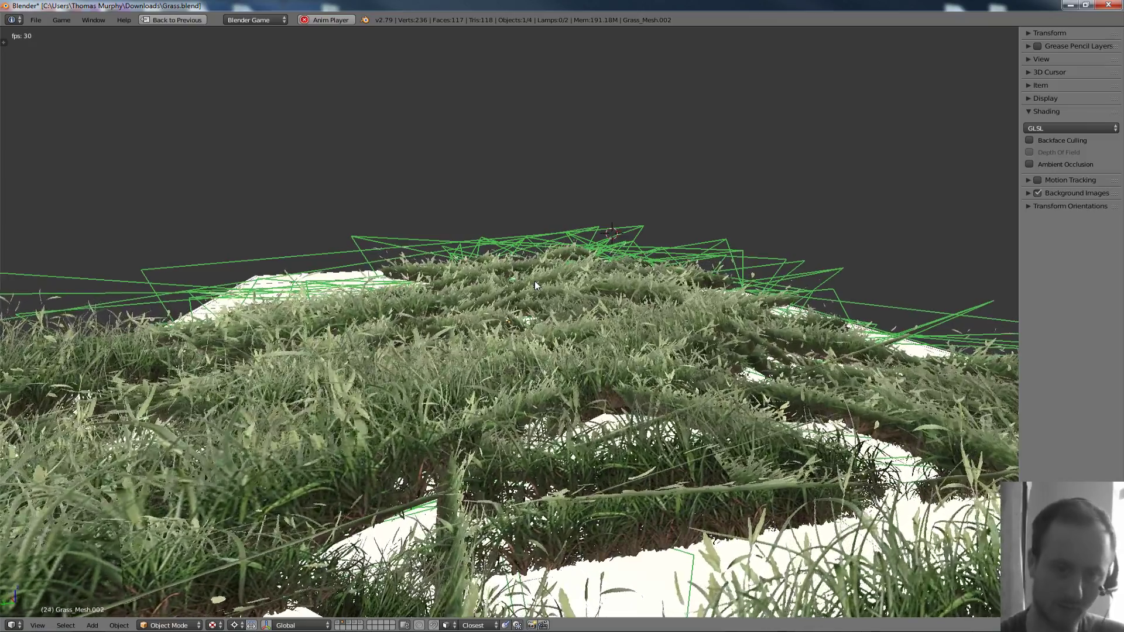
scroll(605, 240, "down", 5)
key("alt+a")
Step: Duplicate the dense grass mesh in an orthographic top view and rotate the copy about the Z axis
key("alt+z")
key("KP_5")
key("z")
mouse_move(605, 241)
middle_mouse_down()
mouse_move(552, 384)
mouse_move(511, 331)
middle_mouse_up()
key("KP_7")
key("alt+z")
key("shift+d")
key("r")
key("z")
left_click(553, 386)
Step: Delete the rotated copy of the dense grass mesh
key("a")
right_click(511, 331)
key("Delete")
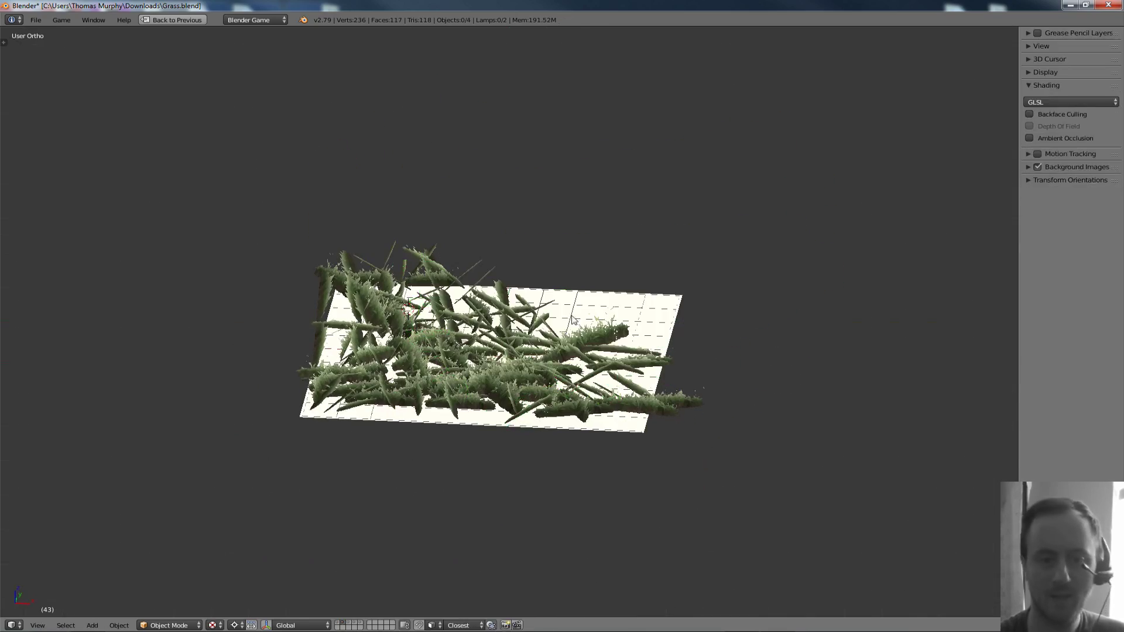
Step: Select one long linked plane of the dense grass mesh in edit mode and move it up above the field
right_click(518, 323)
key("alt+z")
key("Tab")
scroll(521, 320, "up", 2)
key("alt+z")
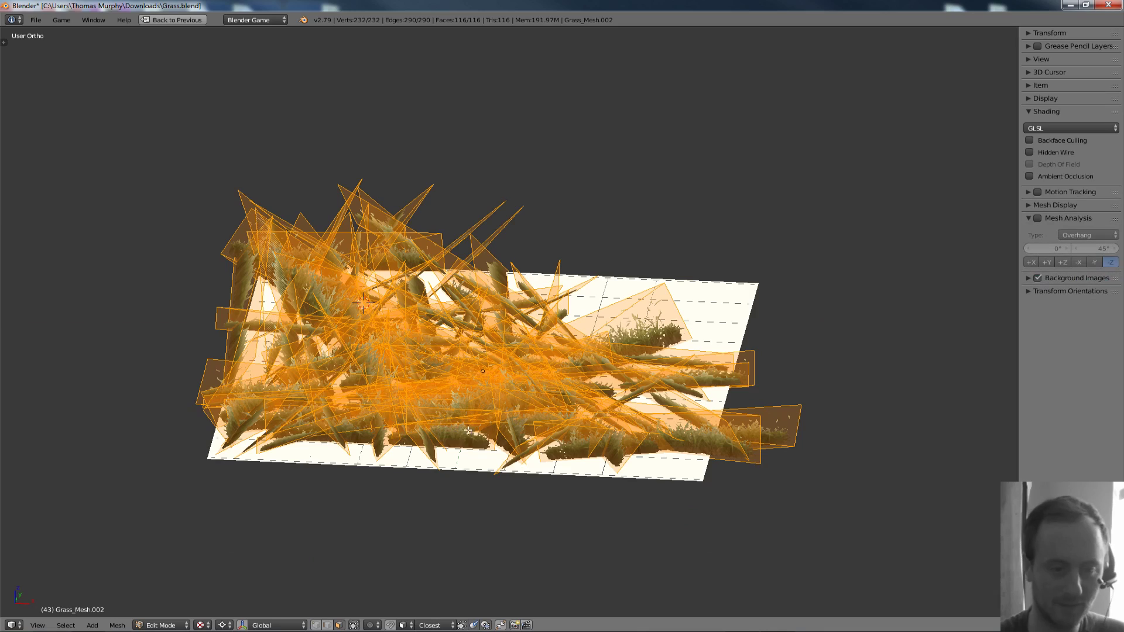
key("ctrl+Tab")
key("ctrl+l")
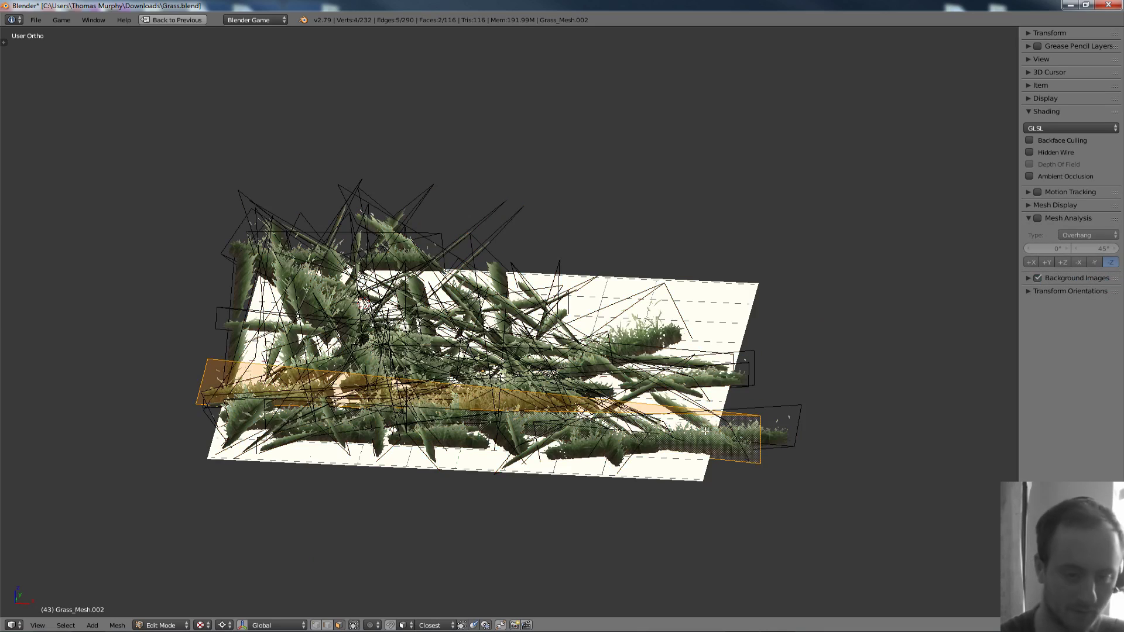
key("KP_Decimal")
key("g")
left_click(705, 347)
Step: Examine the repeating grass texture and the gaps between its tufts along the raised long plane
middle_click_drag(439, 253, 480, 278, "shift")
scroll(521, 308, "up", 4)
key("a")
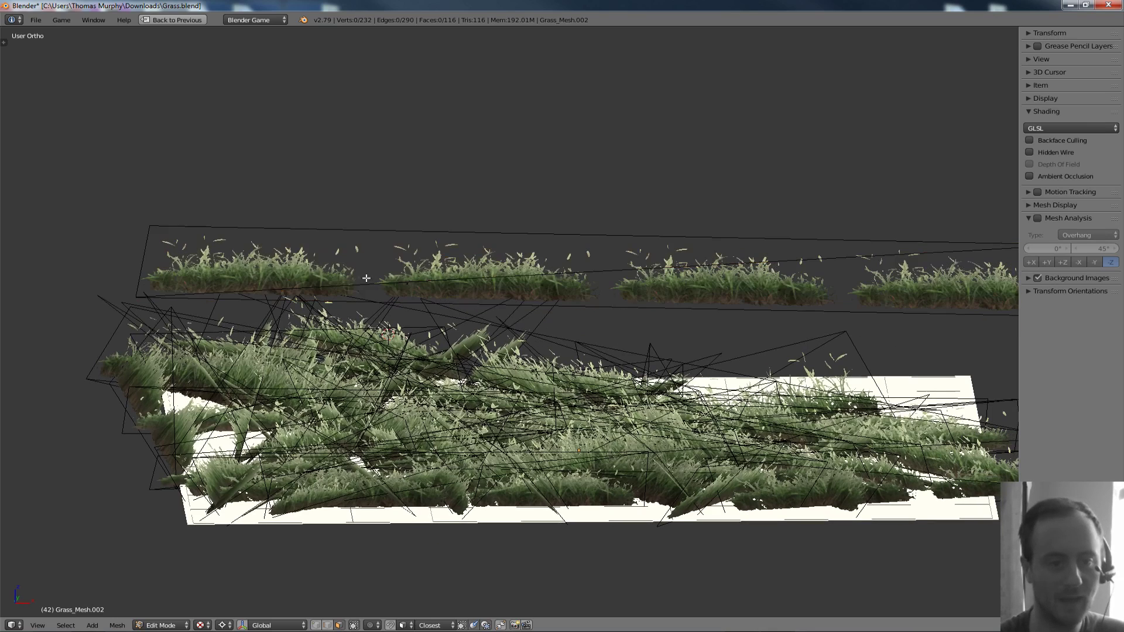
right_click(843, 282)
key("a")
middle_click_drag(866, 275, 746, 275, "shift")
scroll(778, 281, "up", 4)
middle_click_drag(823, 272, 524, 342, "shift")
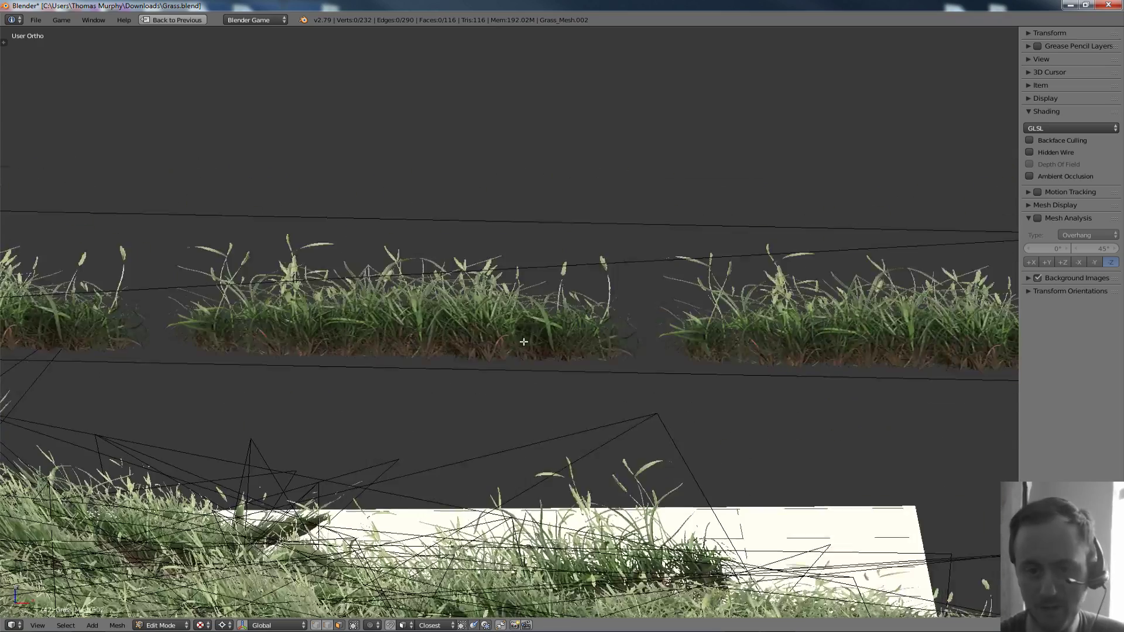
scroll(523, 341, "up", 4)
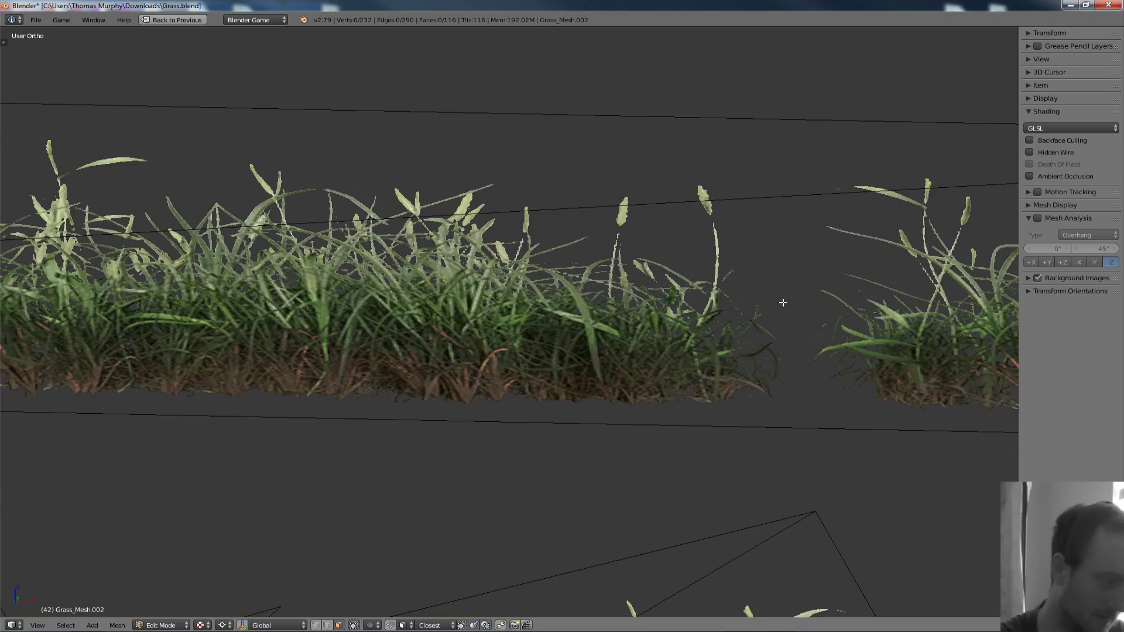
Step: Undo the raising of the long grass plane and return to object mode
scroll(786, 273, "down", 7)
key("ctrl+z")
key("ctrl+z")
key("ctrl+z")
key("ctrl+z")
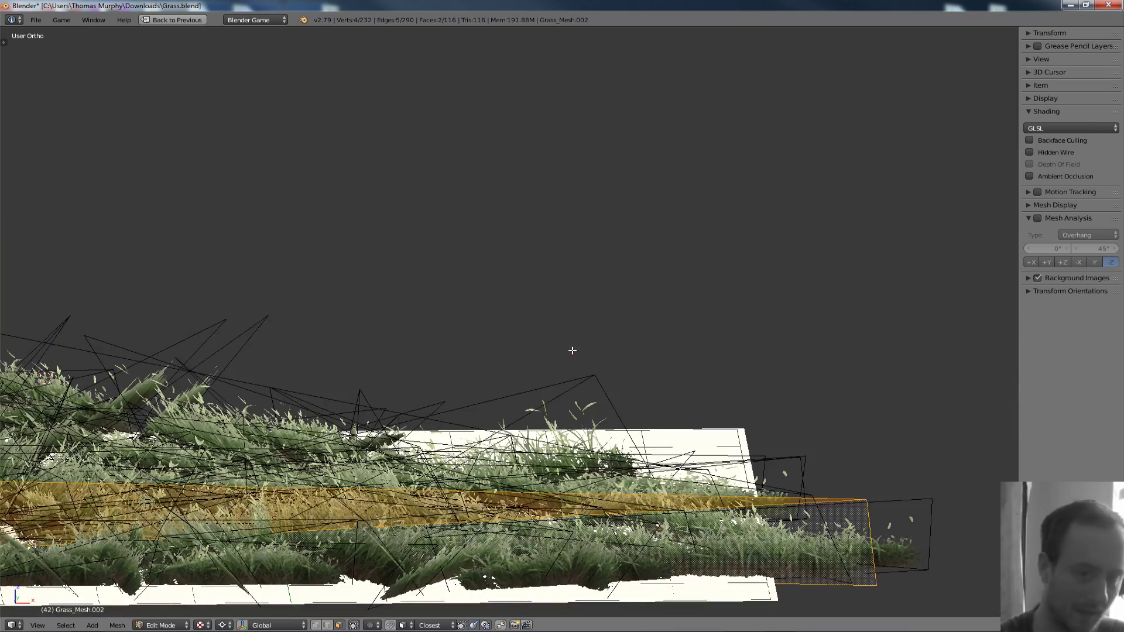
key("Tab")
Step: Show the layer with the separate crossed-plane clumps for comparison and select the clump in the middle
middle_click_drag(574, 352, 561, 351)
scroll(559, 352, "down", 2)
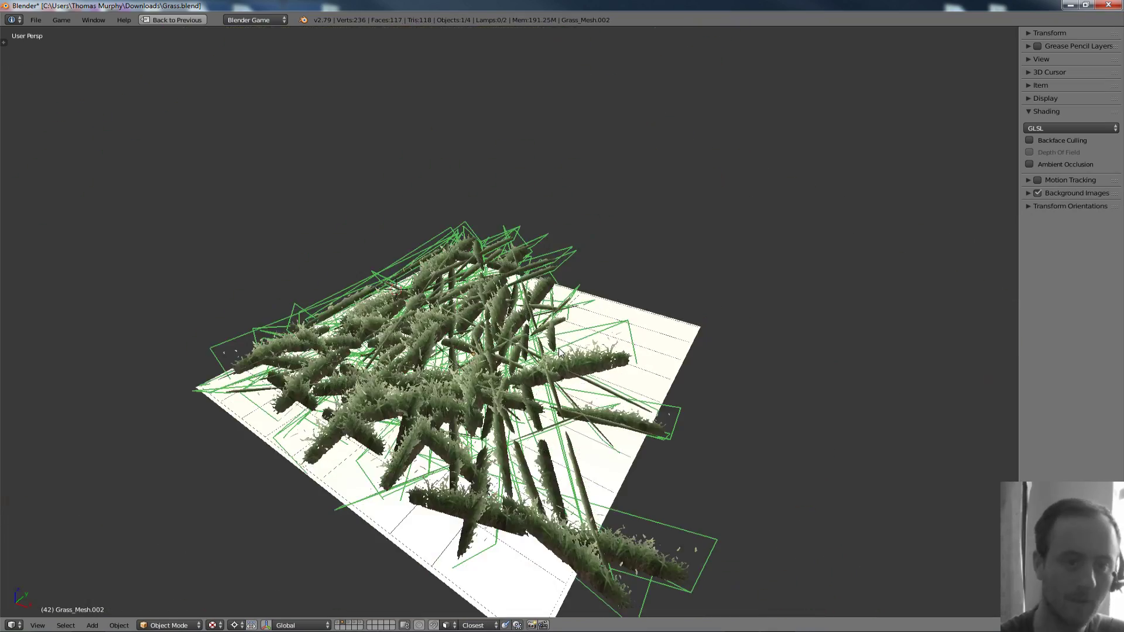
scroll(561, 359, "up", 4)
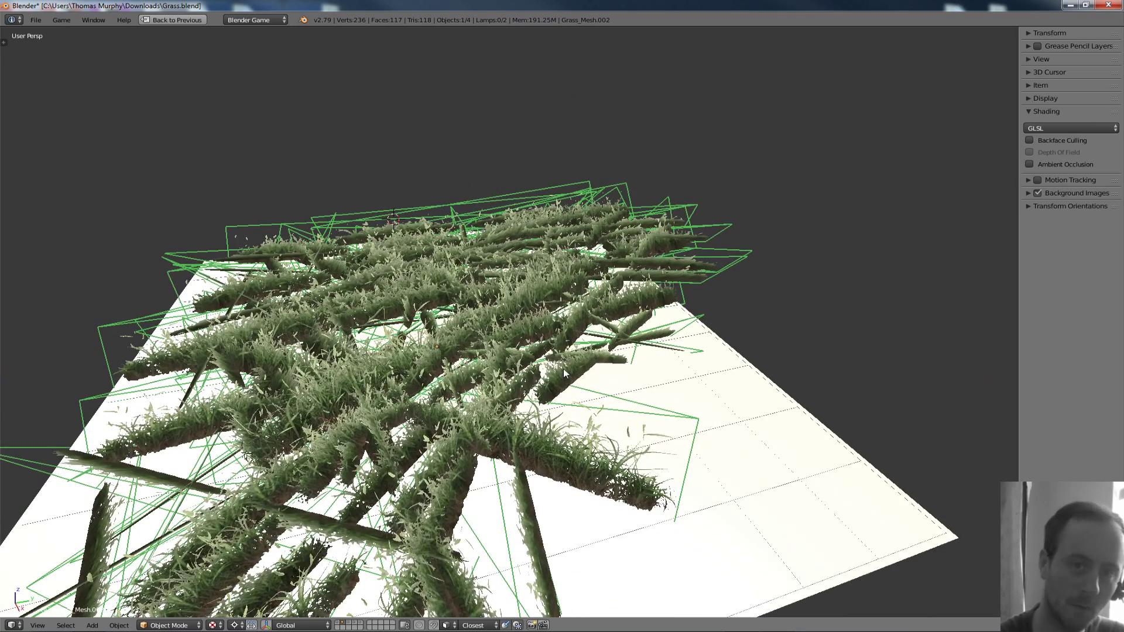
left_click(361, 625)
left_click(357, 625)
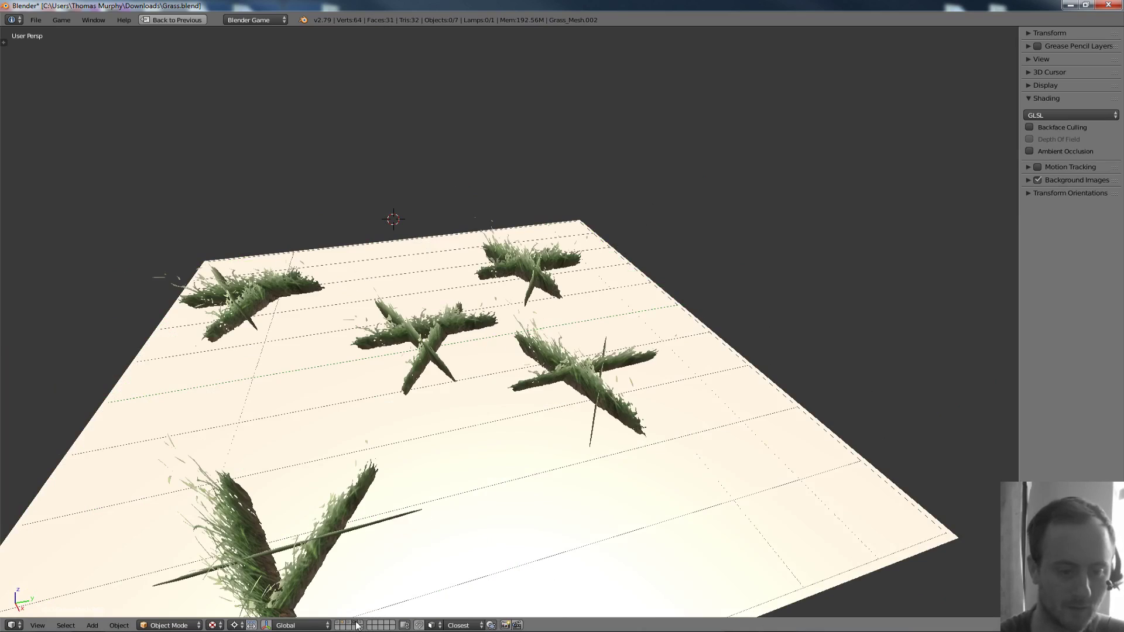
right_click(413, 357)
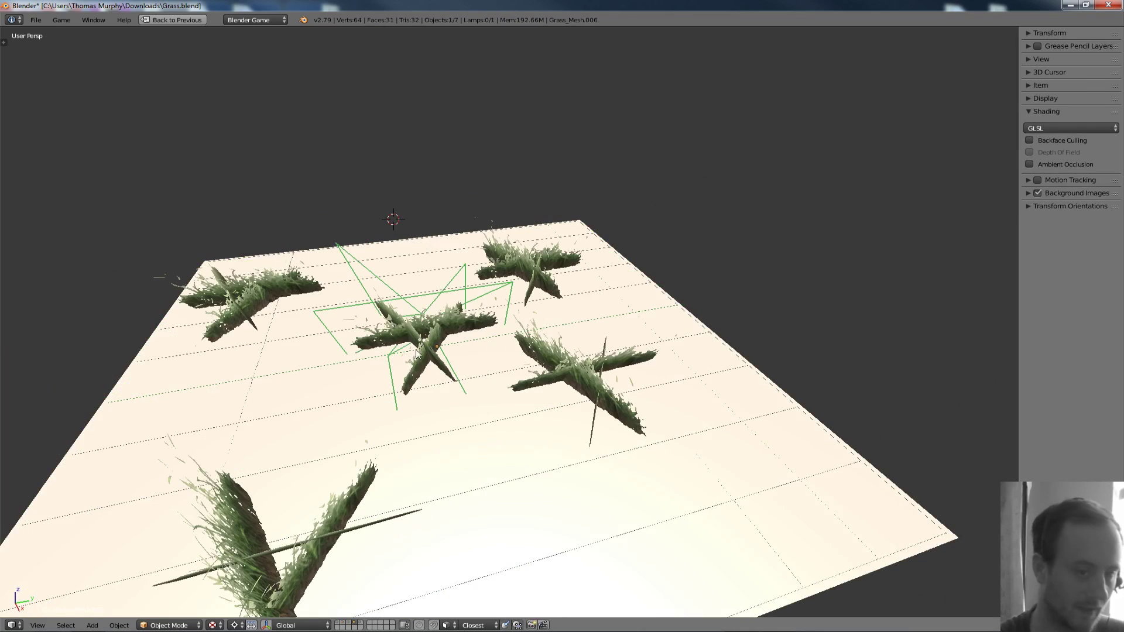
Step: Return to the dense grass layer and examine all of the mesh's overlapping planes in edit mode
left_click(348, 625)
key("Tab")
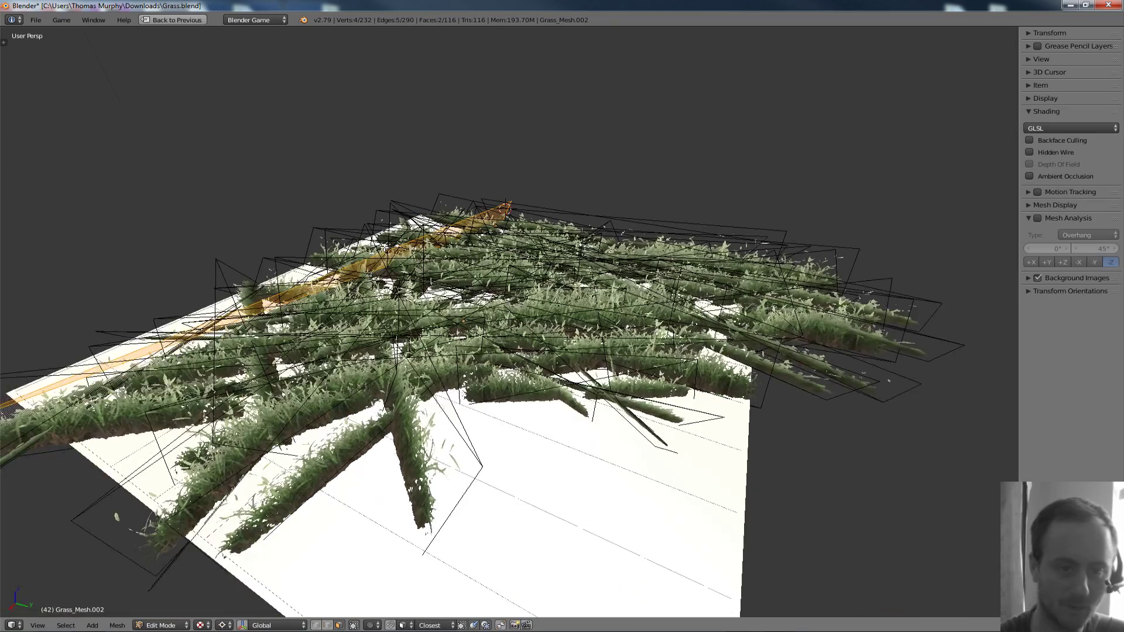
middle_click_drag(398, 348, 397, 346)
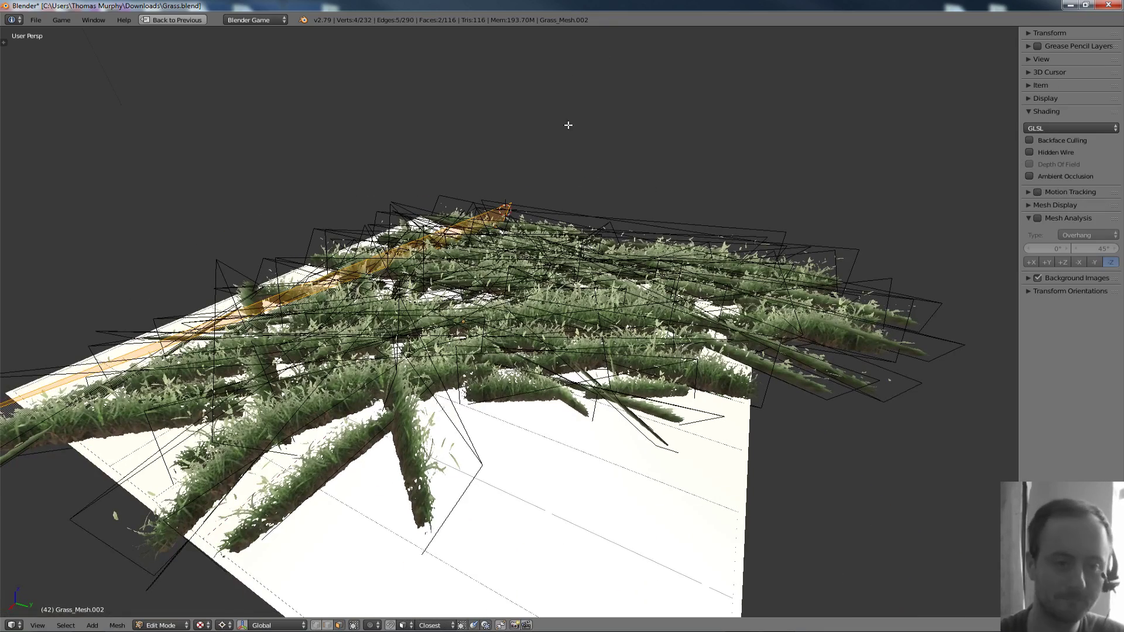
middle_click_drag(397, 347, 395, 351)
key("a")
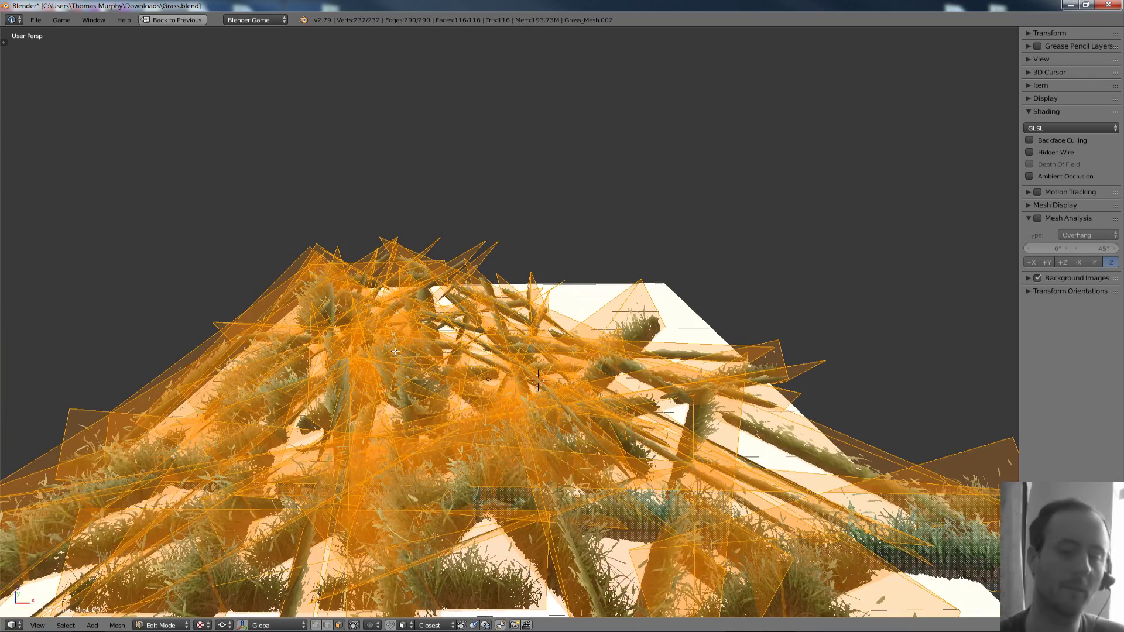
key("Tab")
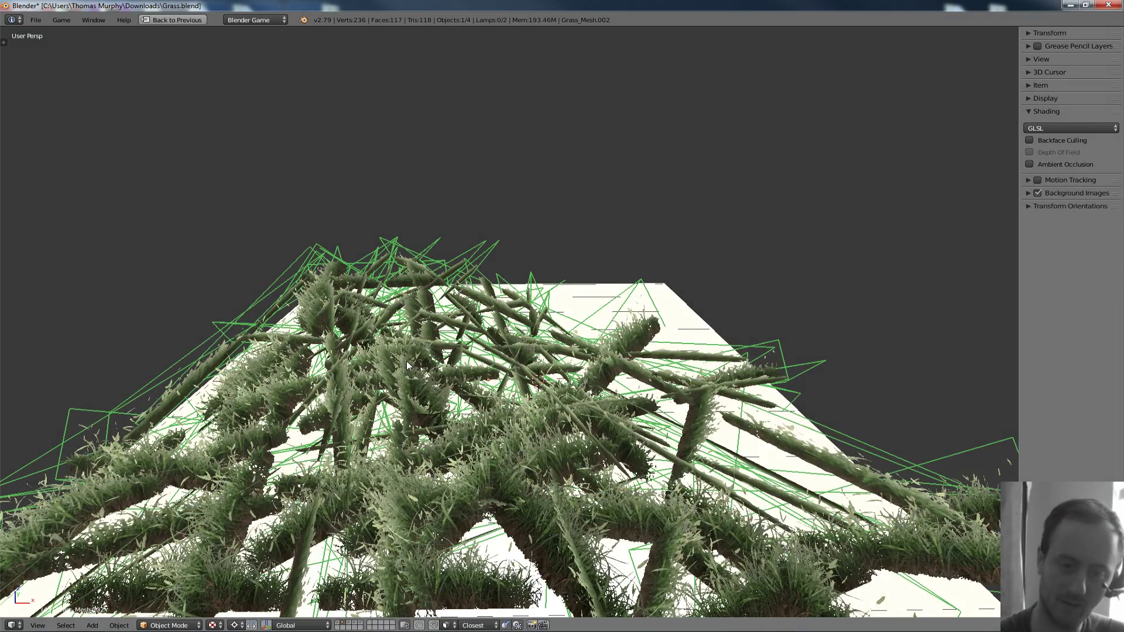
key("Tab")
middle_click_drag(434, 369, 383, 379)
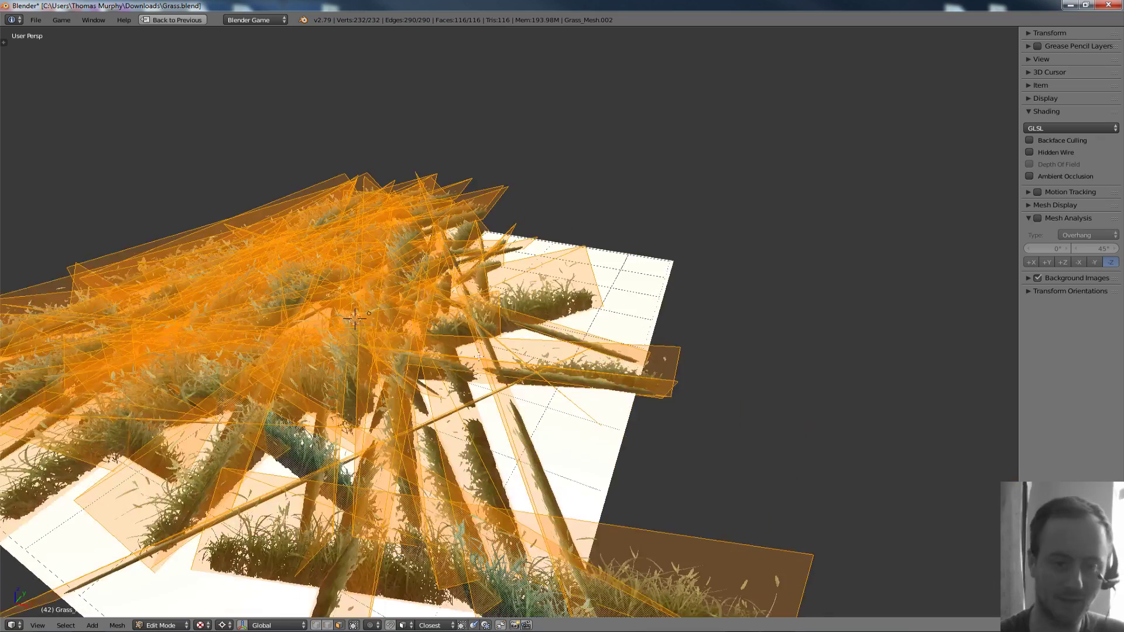
Step: Try moving a single grass plane at the dense field's edge out of the overlapping planes
key("a")
right_click(518, 303)
middle_click_drag(518, 303, 486, 307)
right_click(509, 278, "shift")
key("g")
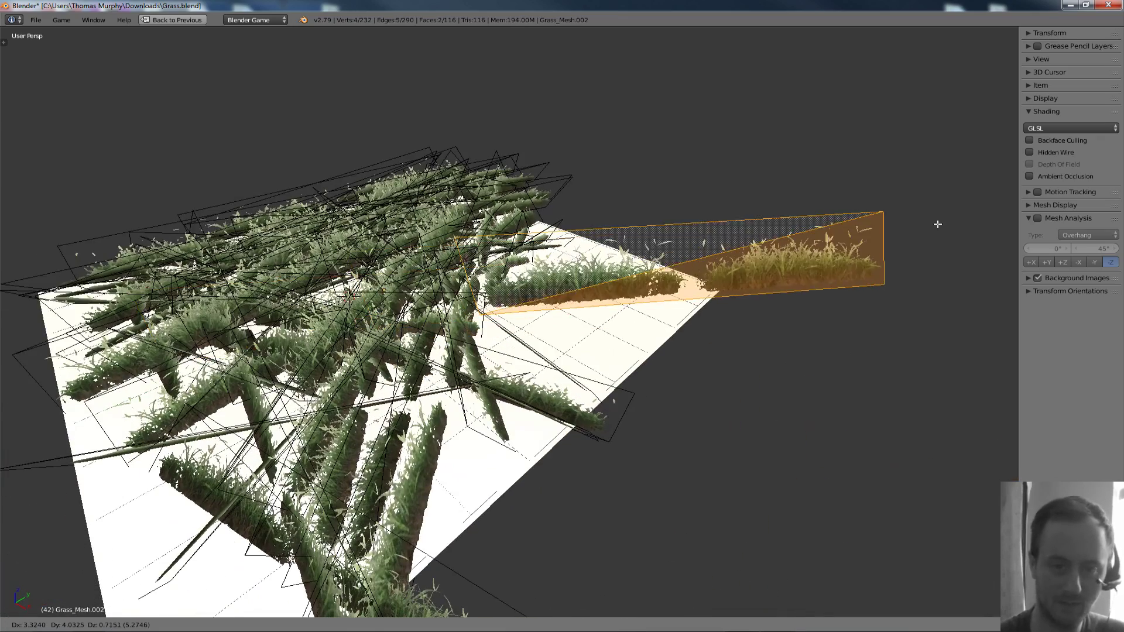
right_click(947, 223)
middle_click_drag(462, 404, 490, 383)
key("g")
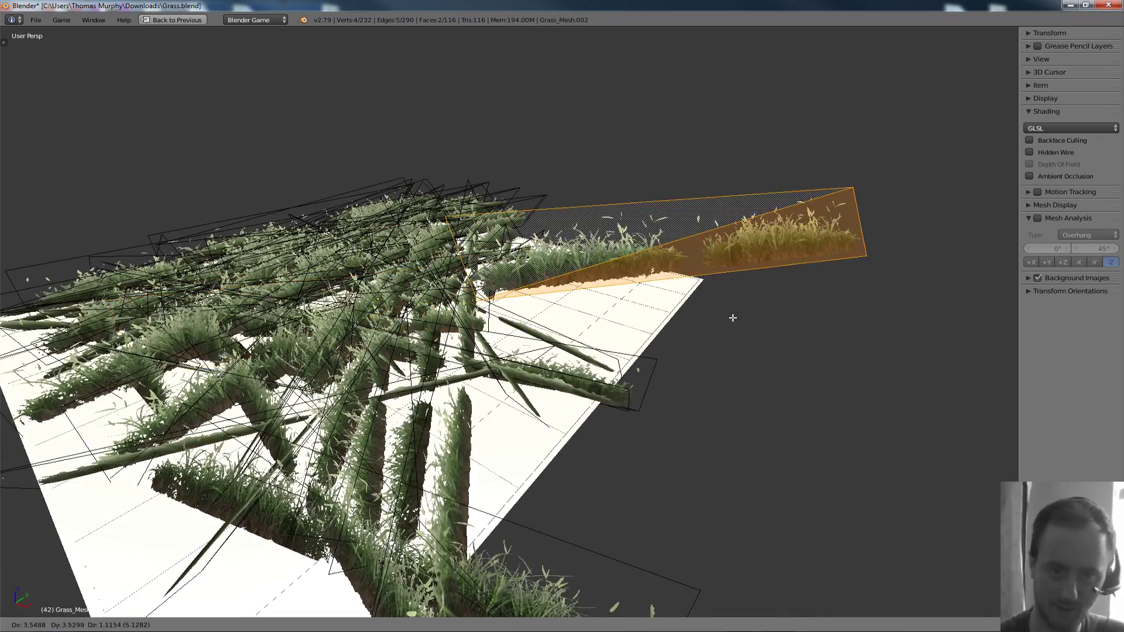
right_click(732, 318)
Step: Select the connected faces of a long outer plane, move it above the dense field and view its repeating tufts in object mode
right_click(183, 240)
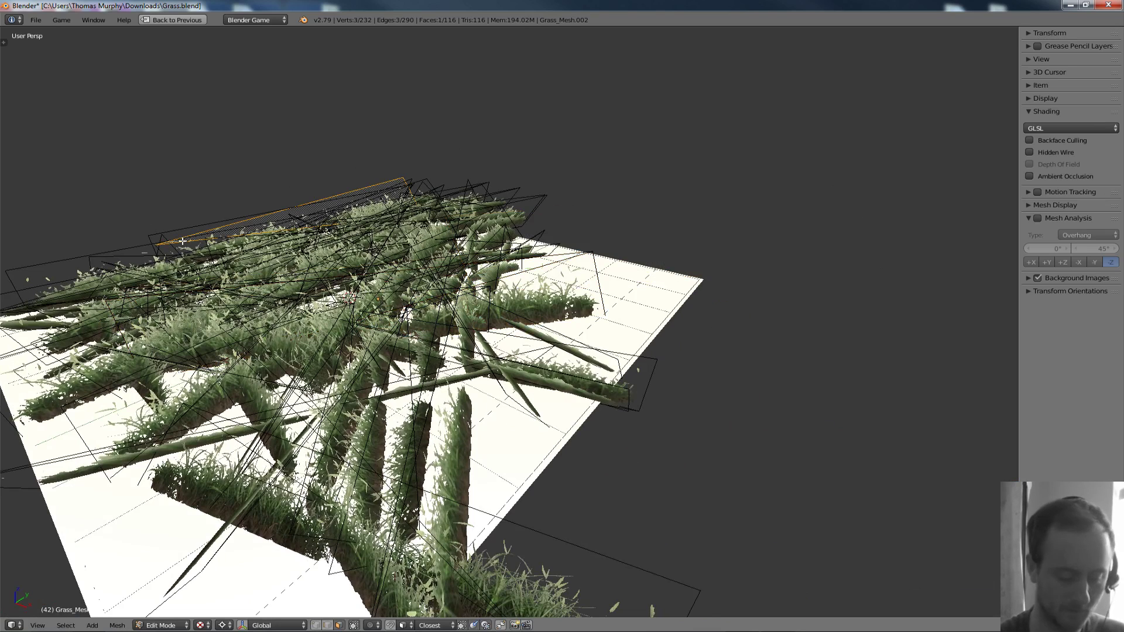
right_click(75, 255)
key("ctrl+l")
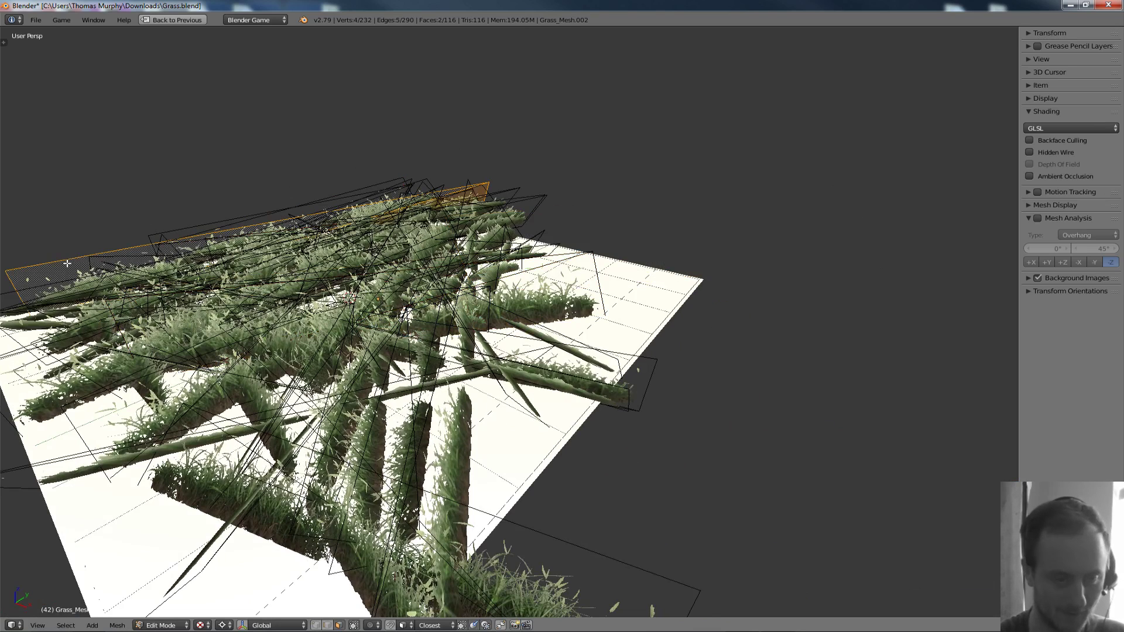
key("g")
left_click(274, 109)
key("Tab")
middle_click_drag(273, 109, 280, 138)
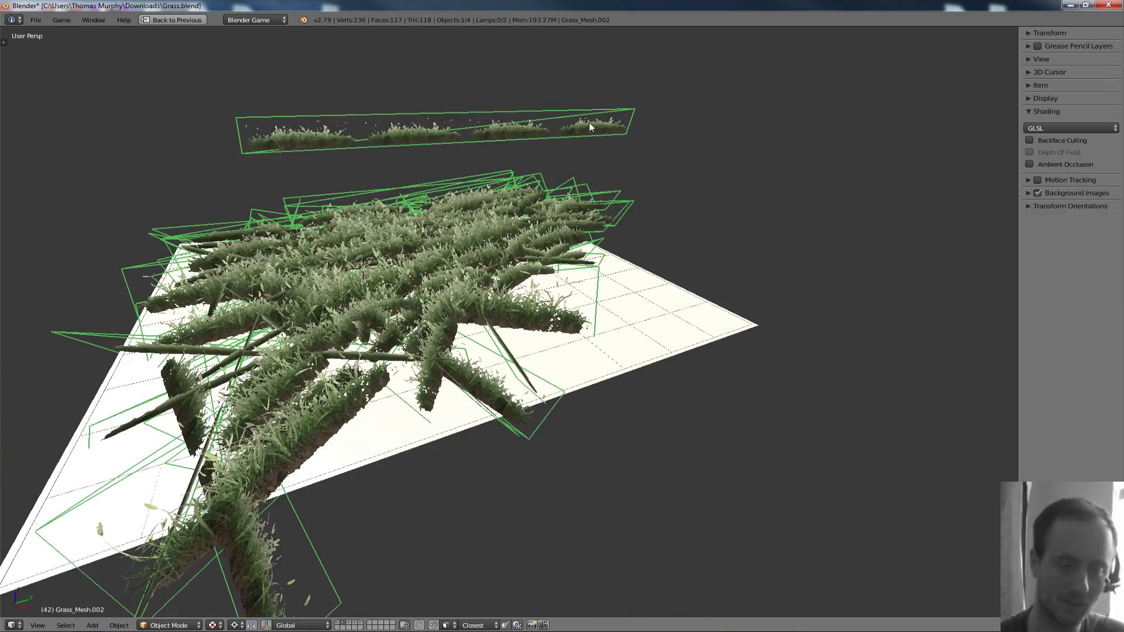
middle_click_drag(588, 121, 602, 171)
Step: Examine all the overlapping planes of the dense field from a raised angle in edit mode
key("Tab")
middle_click_drag(367, 283, 454, 331)
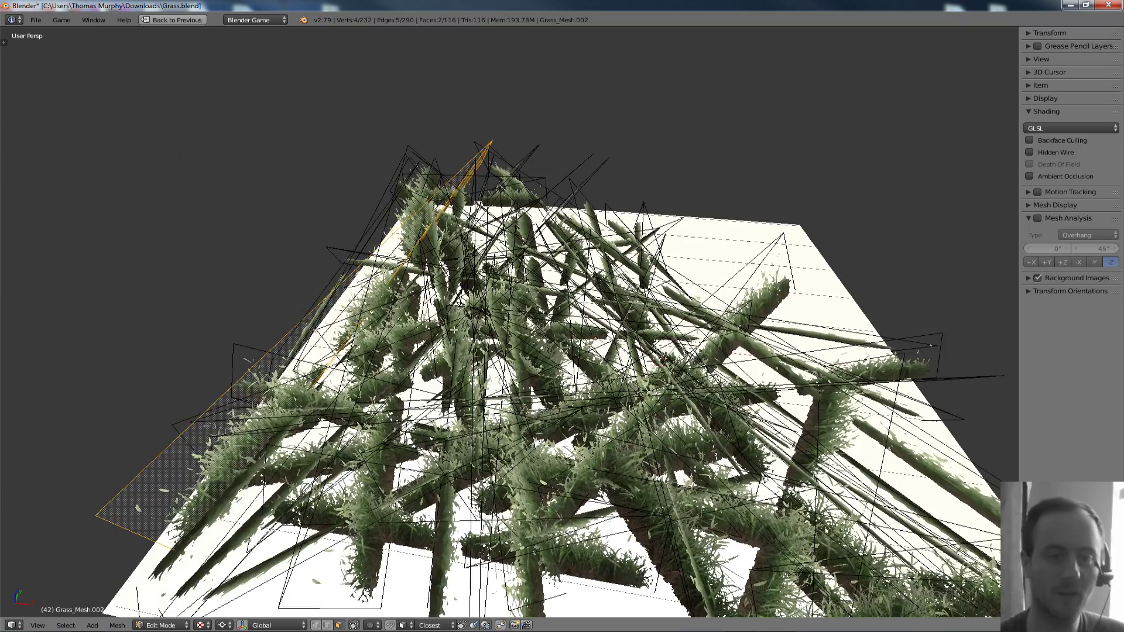
key("a")
key("a")
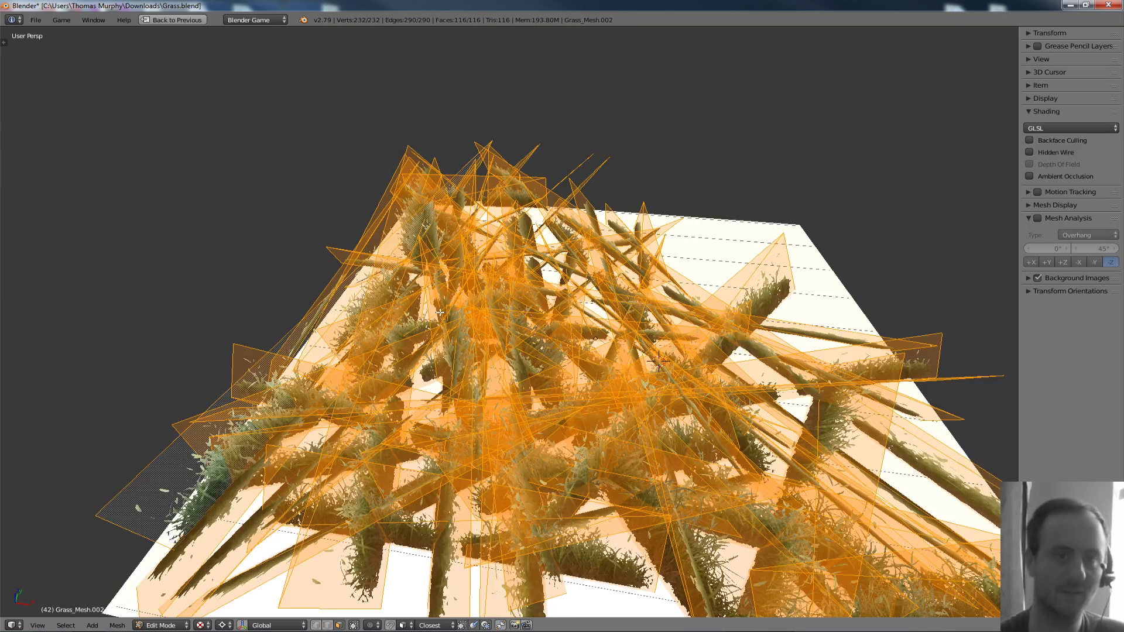
middle_click_drag(527, 223, 561, 256)
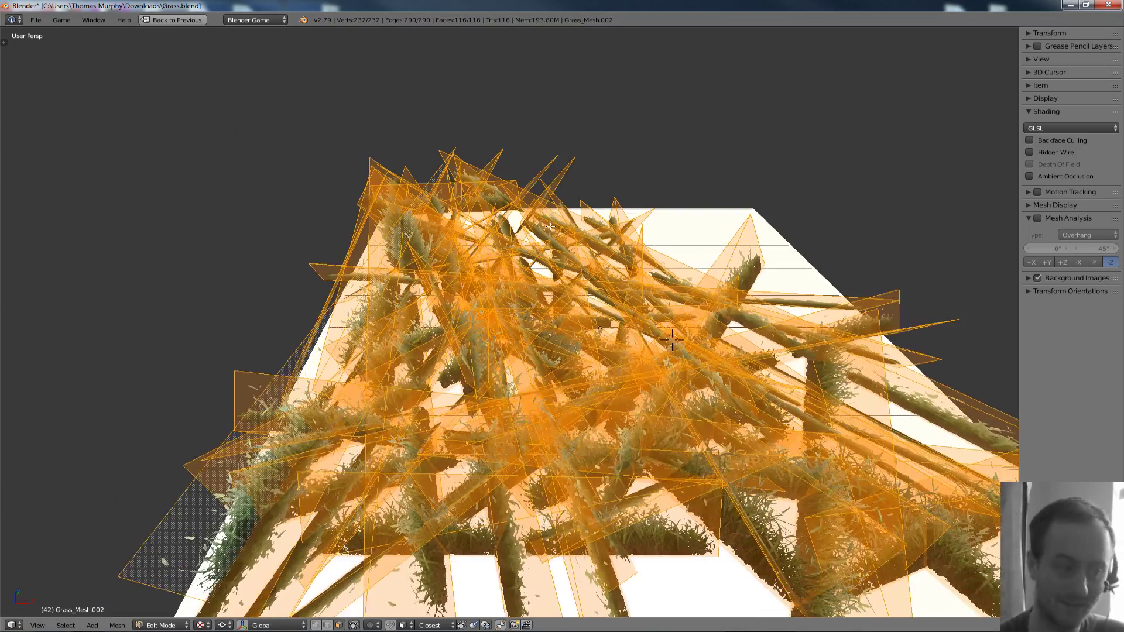
key("Tab")
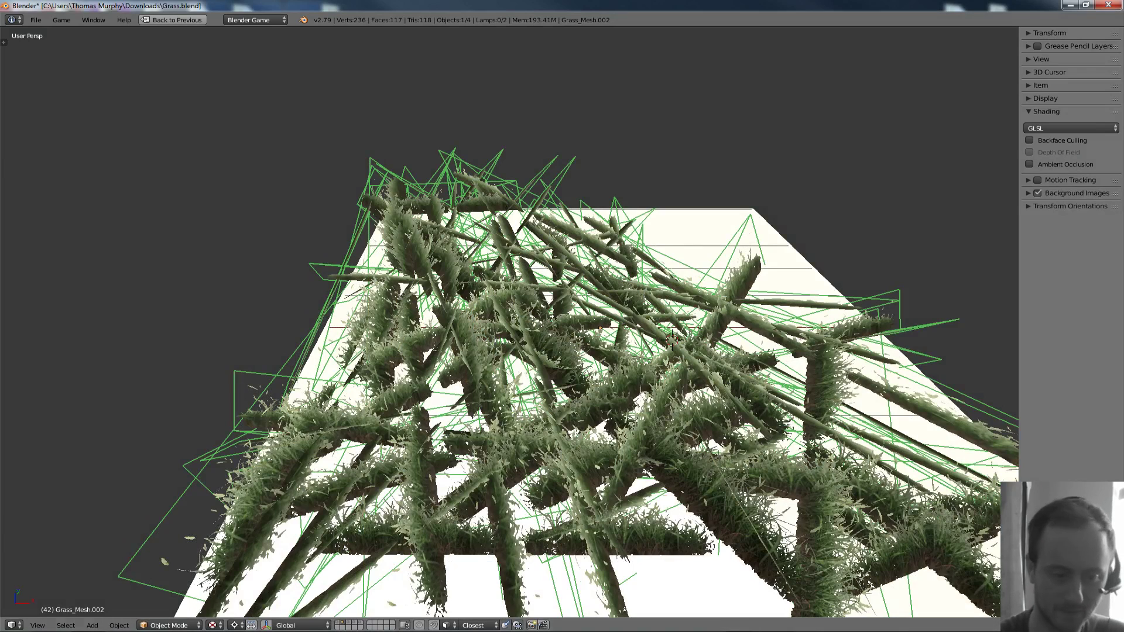
Step: Show the layer with the sparser grass mesh in textured shading and view that mesh for comparison
left_click(338, 623)
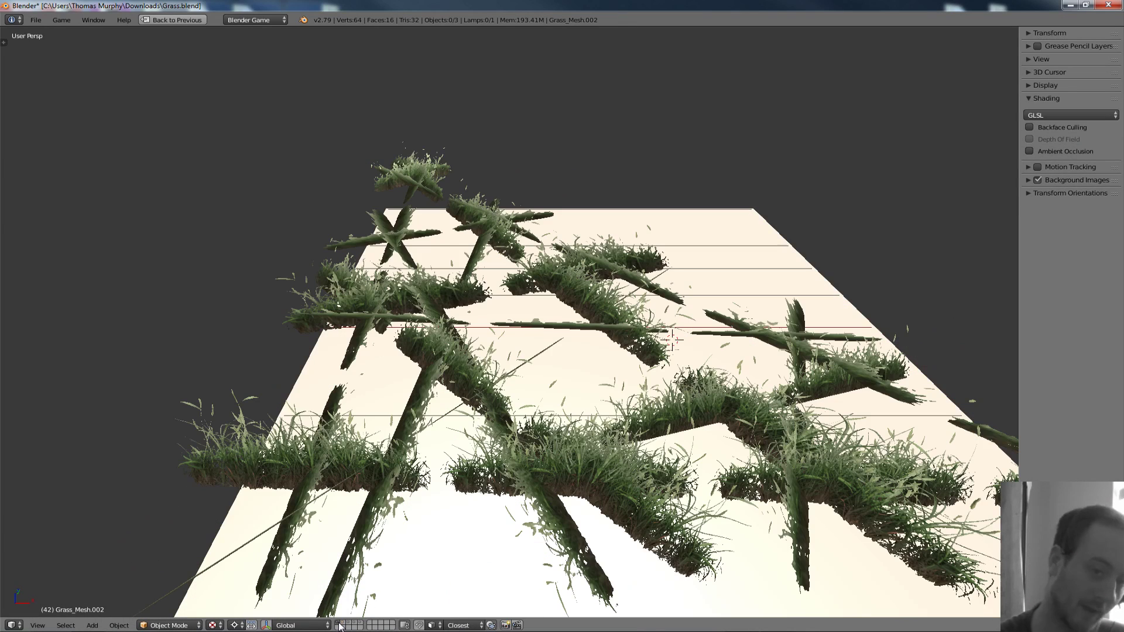
key("z")
key("alt+z")
middle_click_drag(451, 342, 502, 317)
scroll(501, 316, "down", 1)
middle_click_drag(501, 267, 499, 314, "shift")
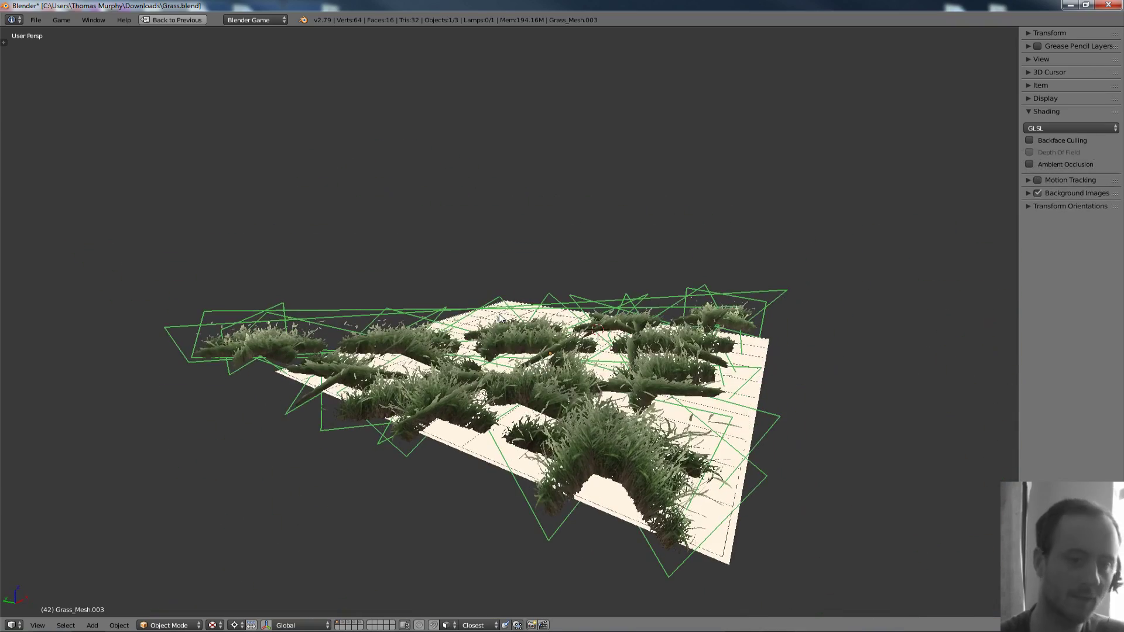
Step: Examine the sparse mesh's plane layout from above and in perspective, comparing edit and object mode
key("Tab")
key("KP_7")
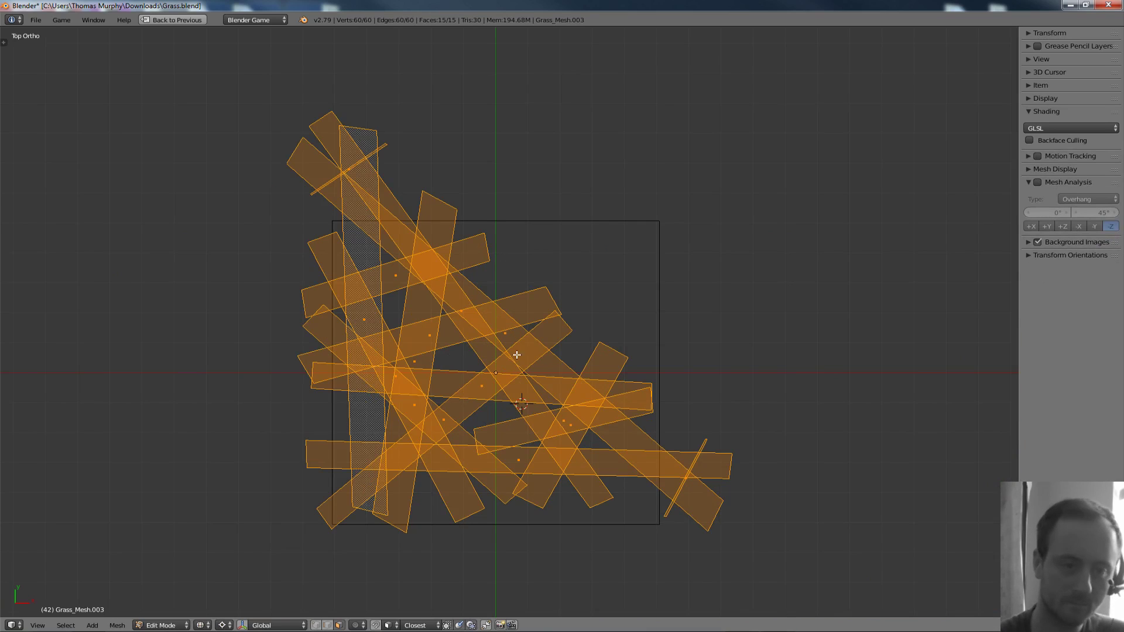
key("alt+z")
middle_click_drag(488, 281, 388, 184)
key("KP_5")
key("Tab")
scroll(391, 186, "up", 3)
middle_click_drag(485, 277, 287, 266)
key("a")
middle_click_drag(430, 280, 508, 311)
key("Tab")
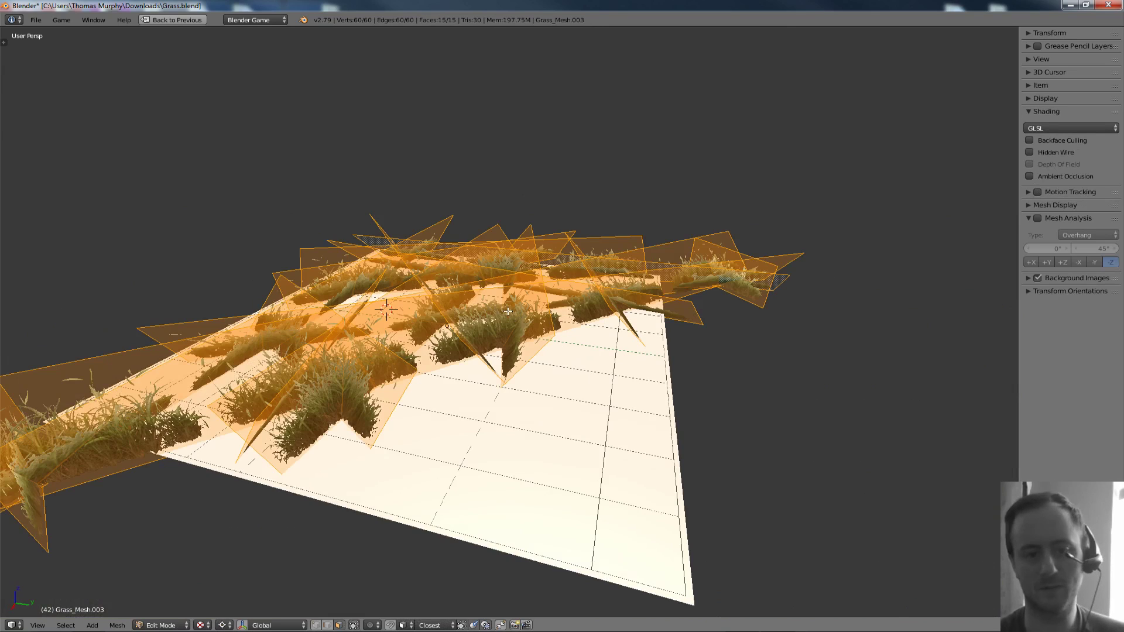
Step: Triangulate all faces of the sparse grass mesh and convert them back to quads
key("z")
key("alt+z")
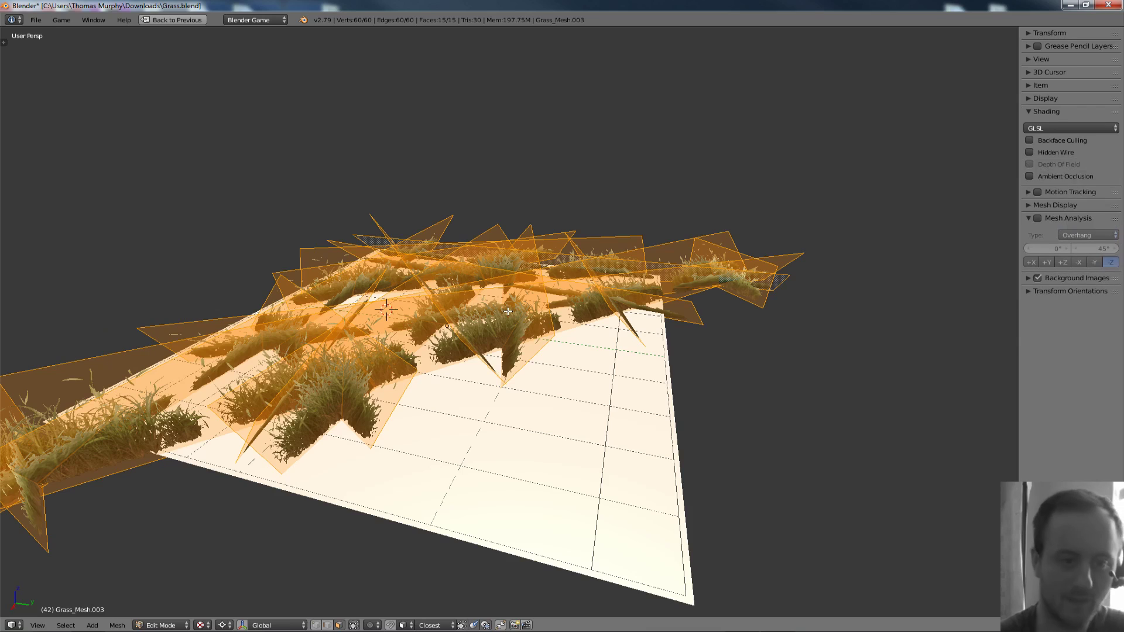
key("ctrl+t")
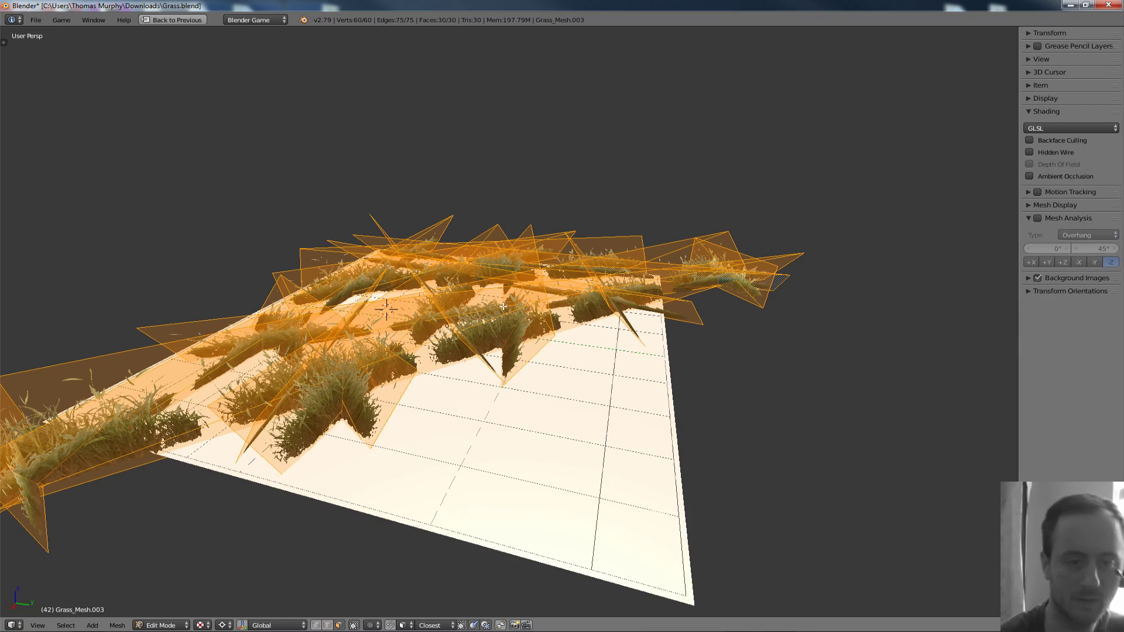
key("alt+j")
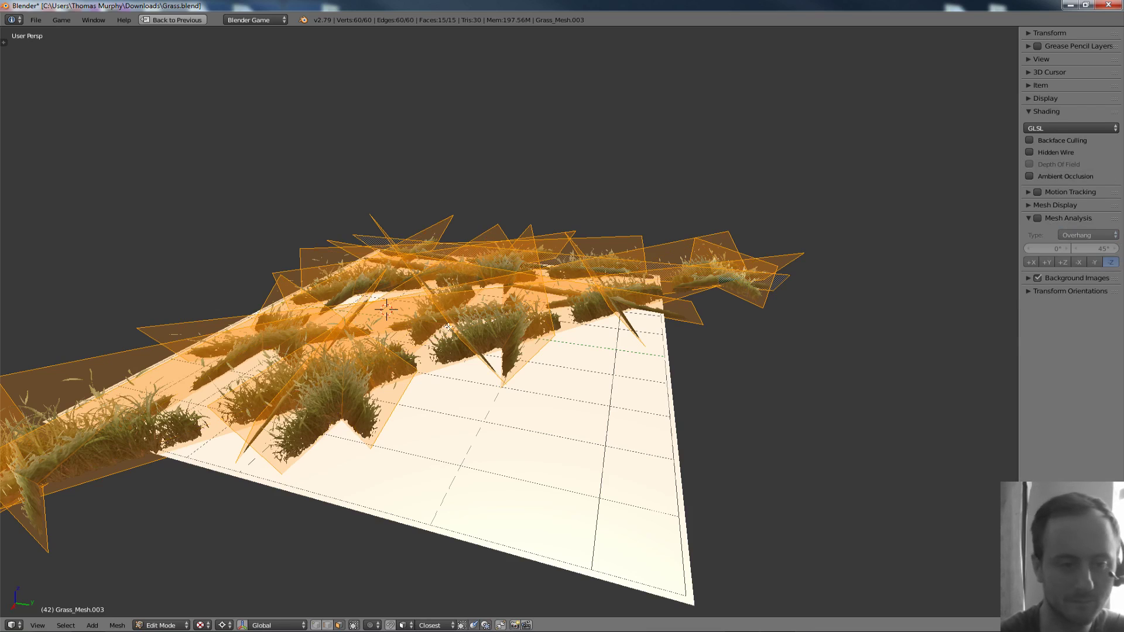
middle_click_drag(397, 343, 409, 375)
key("Tab")
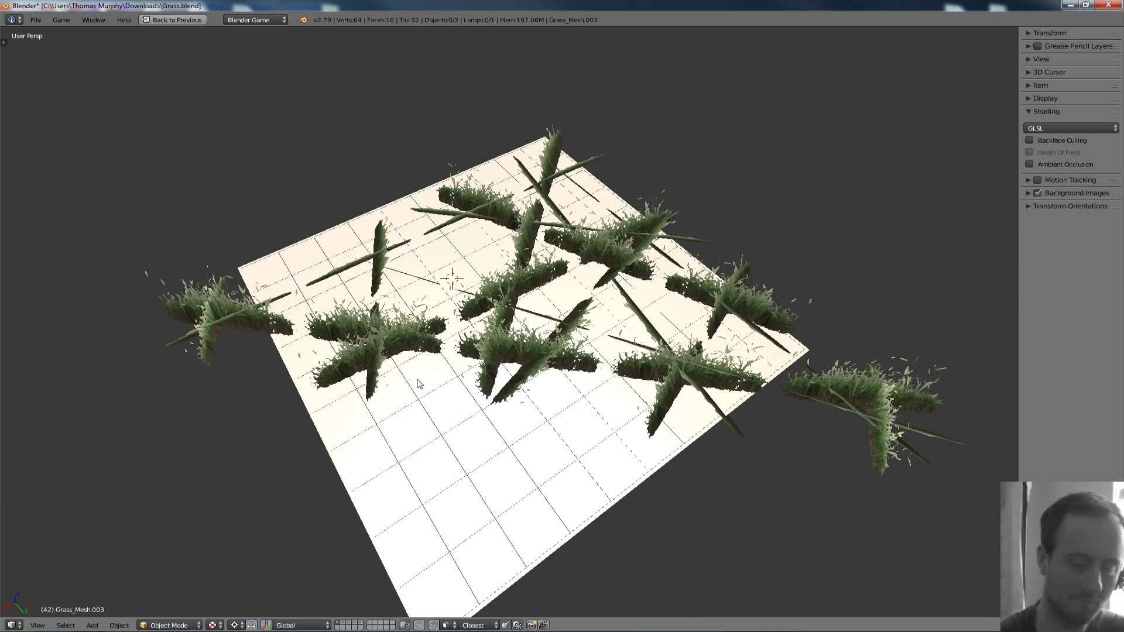
Step: Select the sparse grass mesh and examine its planes from a low angle in edit and object mode
scroll(418, 383, "down", 2)
right_click(445, 324)
middle_click_drag(446, 324, 459, 310)
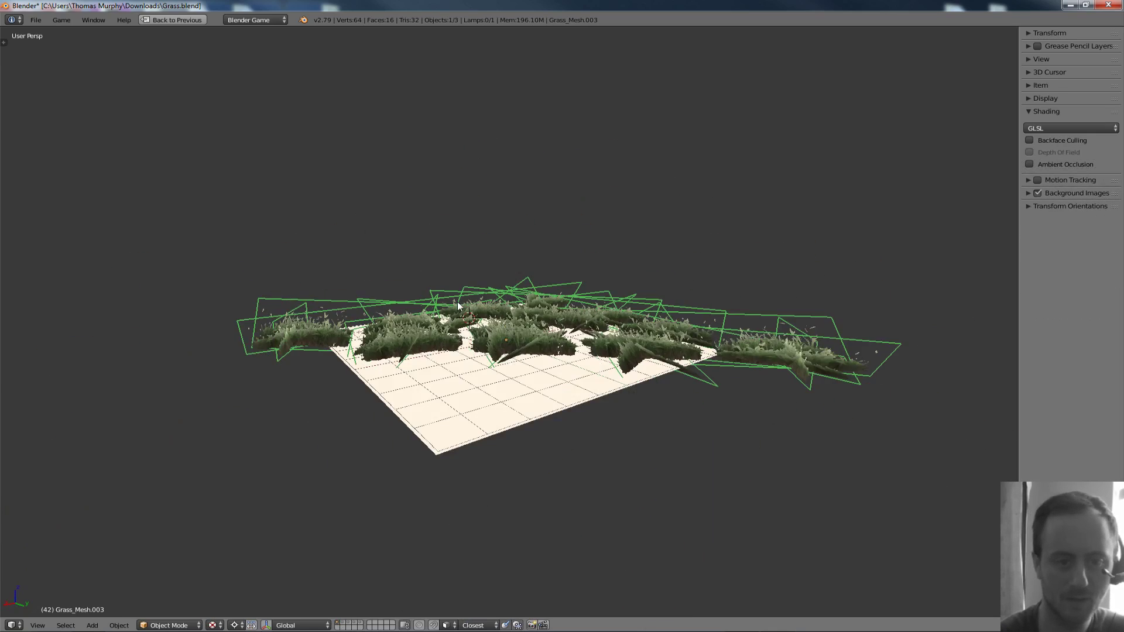
scroll(489, 335, "up", 4)
key("Tab")
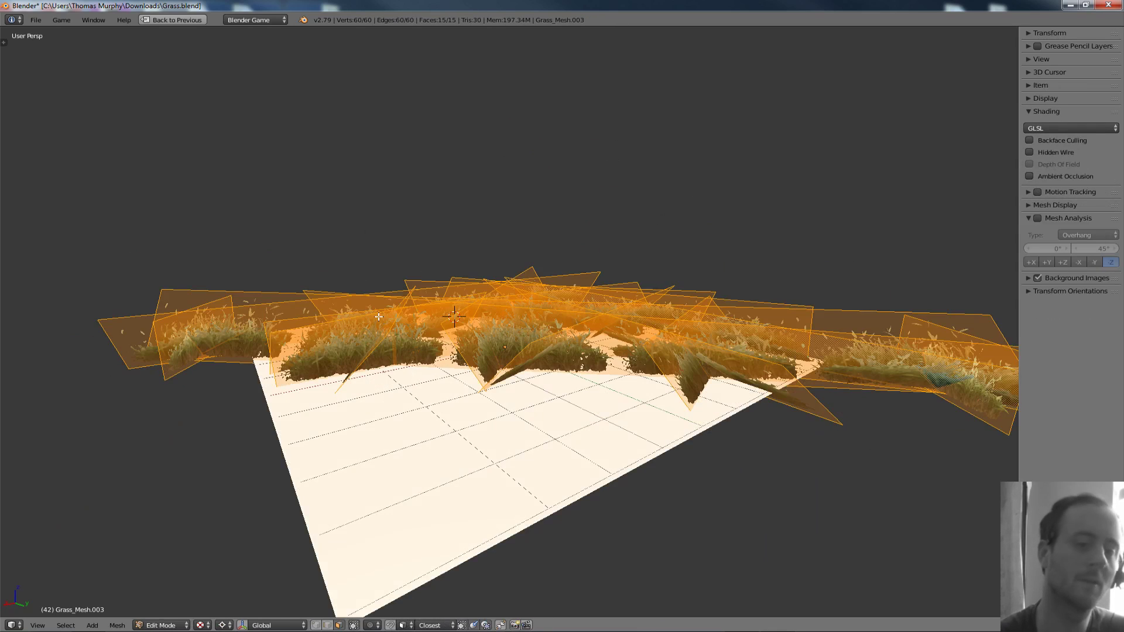
key("Tab")
middle_click_drag(378, 316, 538, 295)
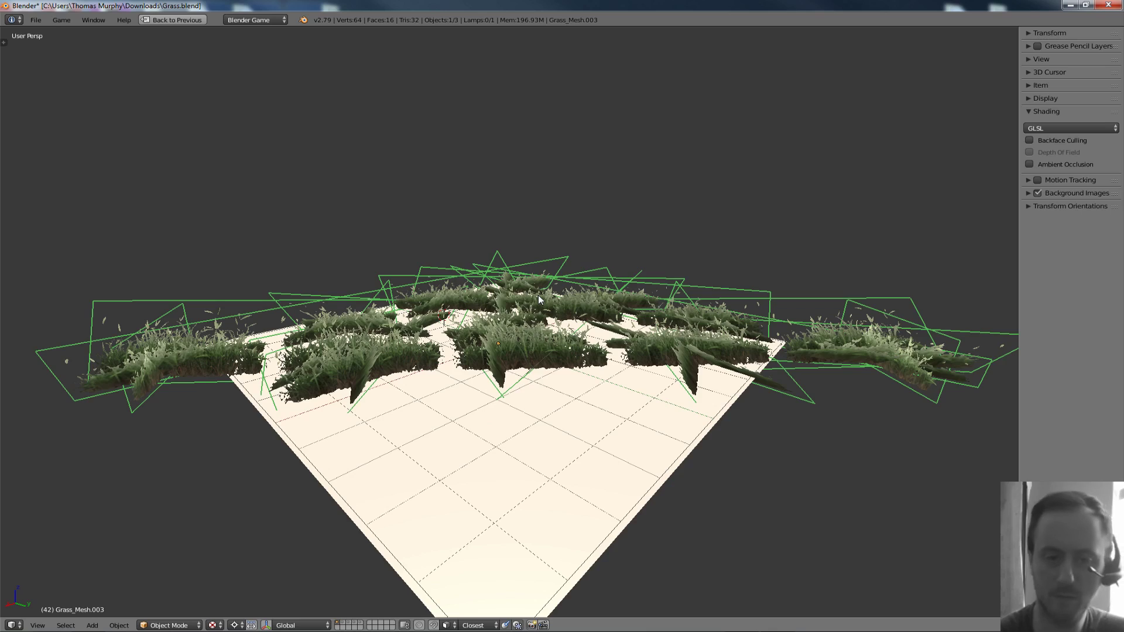
middle_click_drag(538, 295, 337, 297)
Step: Examine the sparse grass mesh from far away near ground level, with and without its selection outline
scroll(585, 295, "down", 4)
scroll(351, 297, "down", 1)
key("a")
scroll(591, 304, "down", 2)
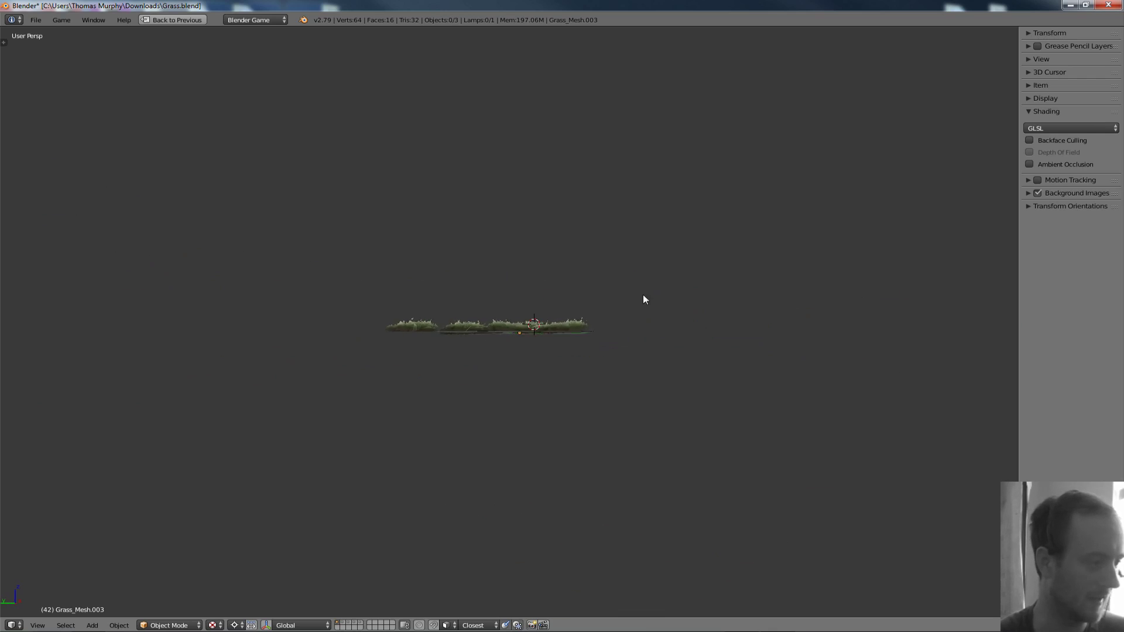
middle_click_drag(643, 294, 631, 297)
key("a")
key("a")
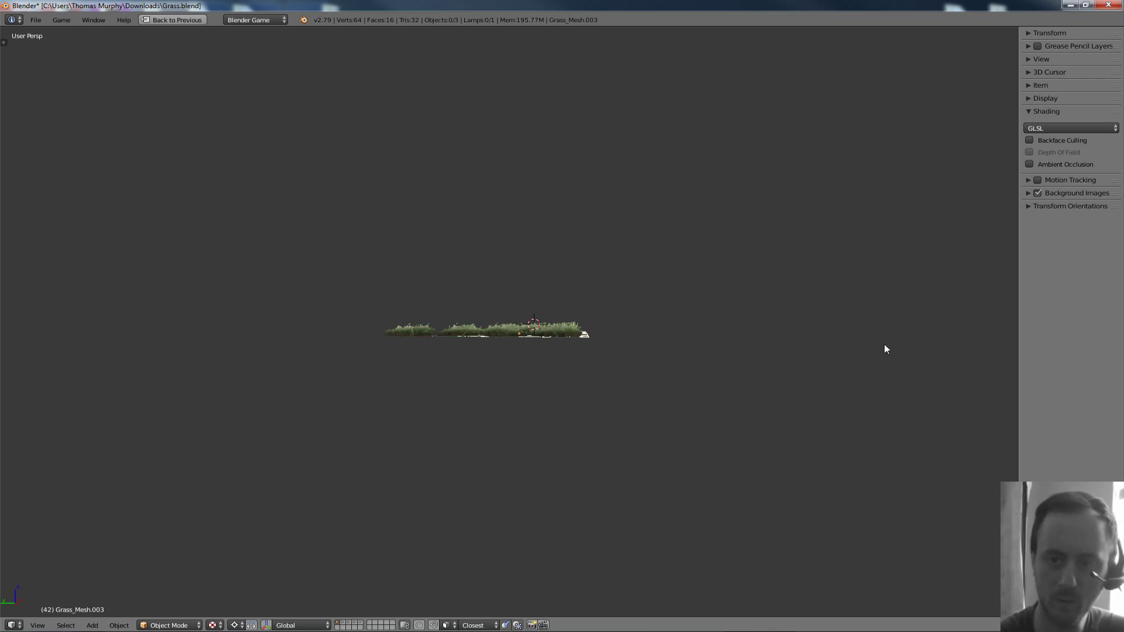
right_click(591, 330)
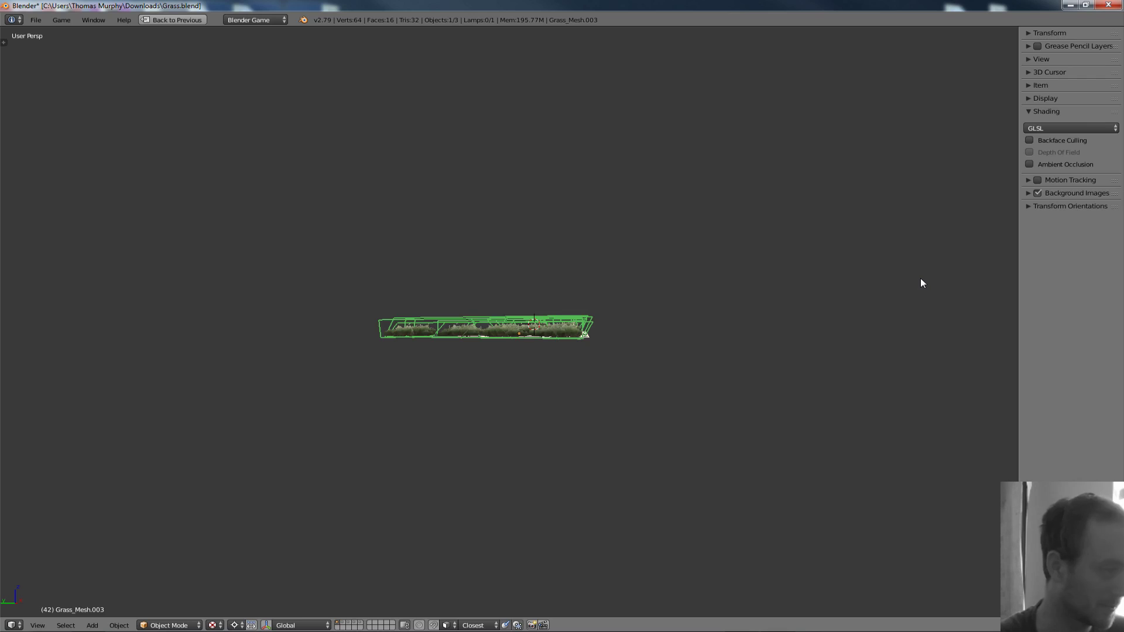
Step: Compare the distant grass with backface culling on and off, leaving culling disabled
left_click(1029, 141)
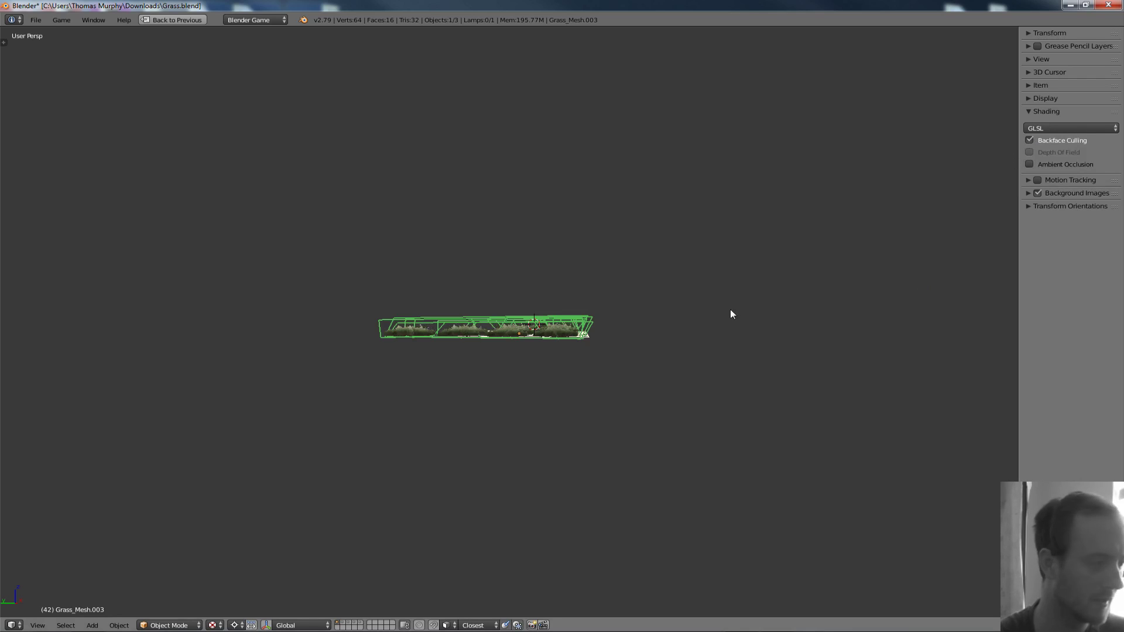
key("a")
left_click(1030, 142)
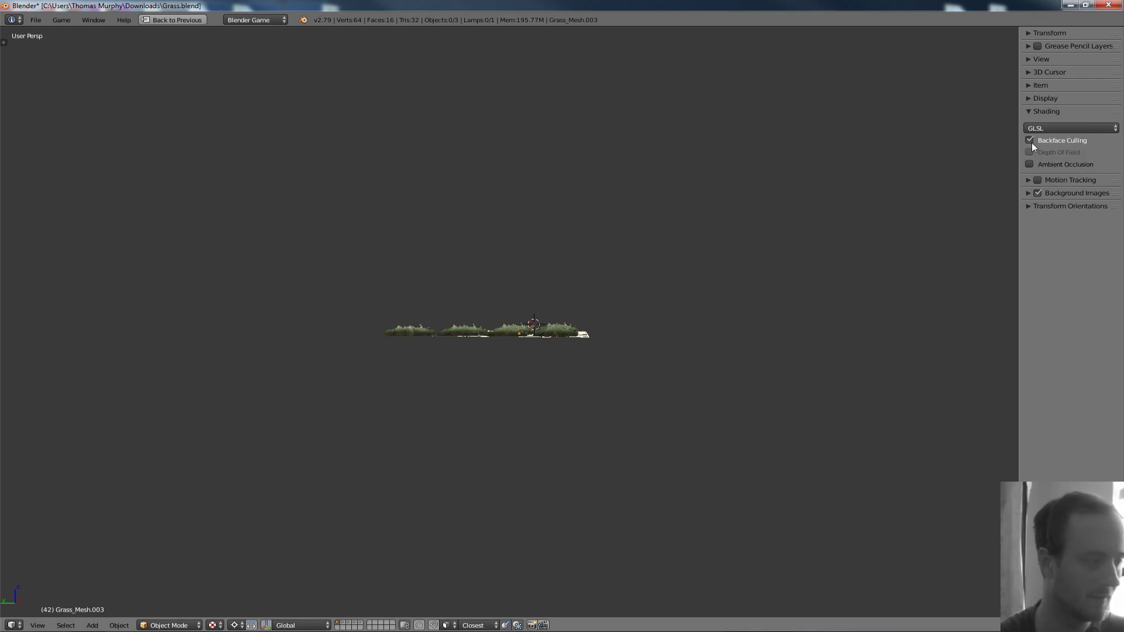
left_click(1030, 141)
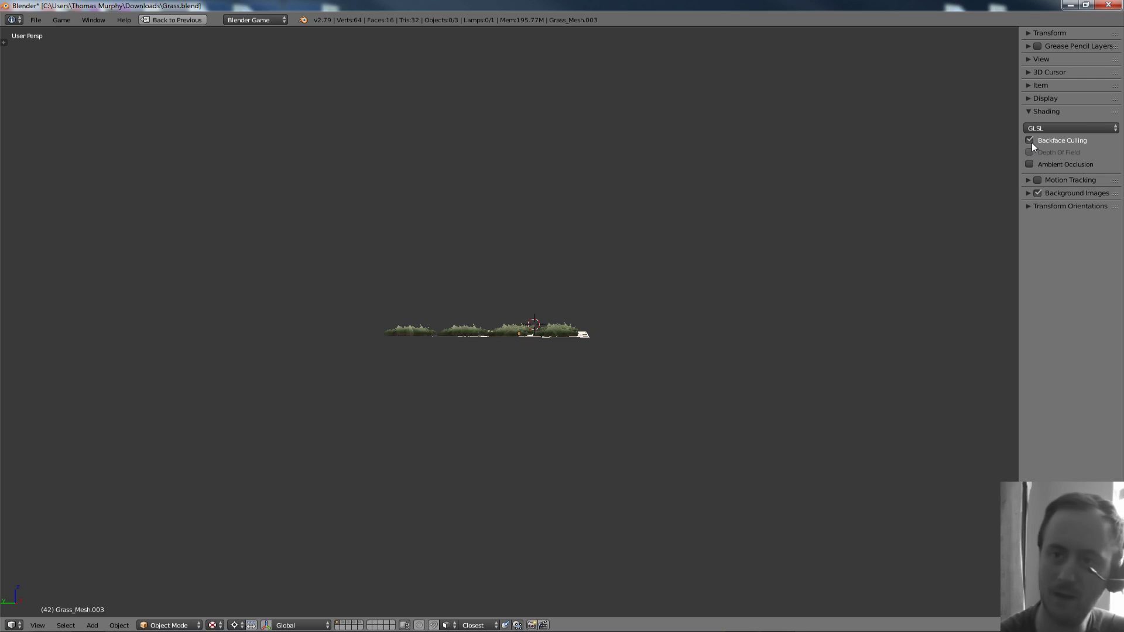
left_click(1031, 143)
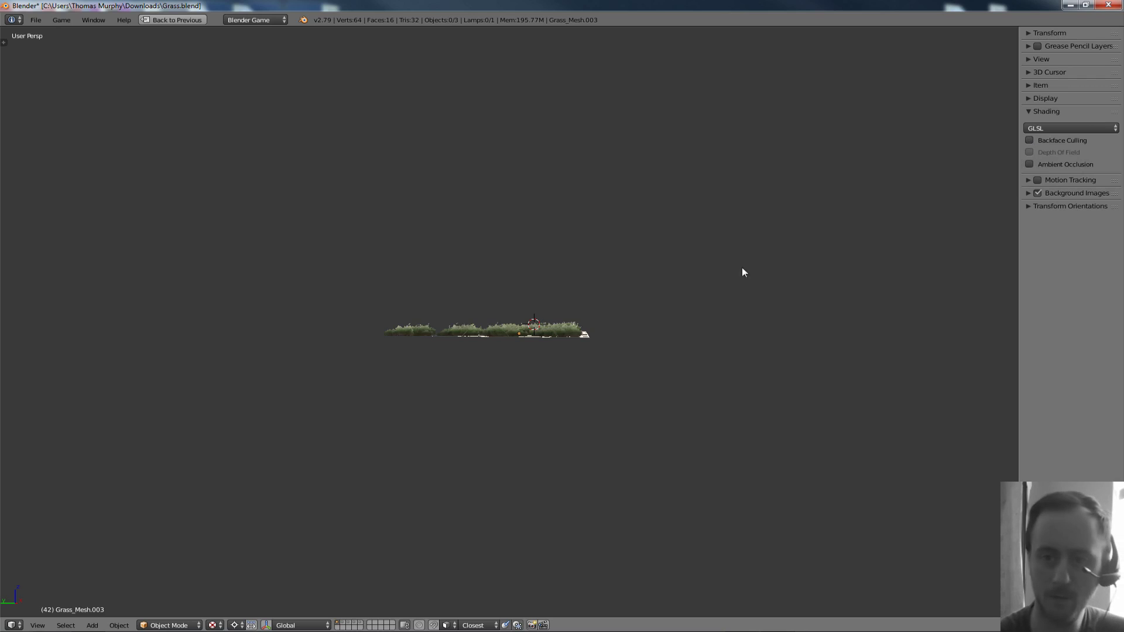
Step: Select the sparse grass mesh and try lifting it off the ground plane as one object
middle_click_drag(629, 312, 533, 416)
right_click(594, 339)
scroll(595, 339, "up", 1)
scroll(594, 340, "up", 3)
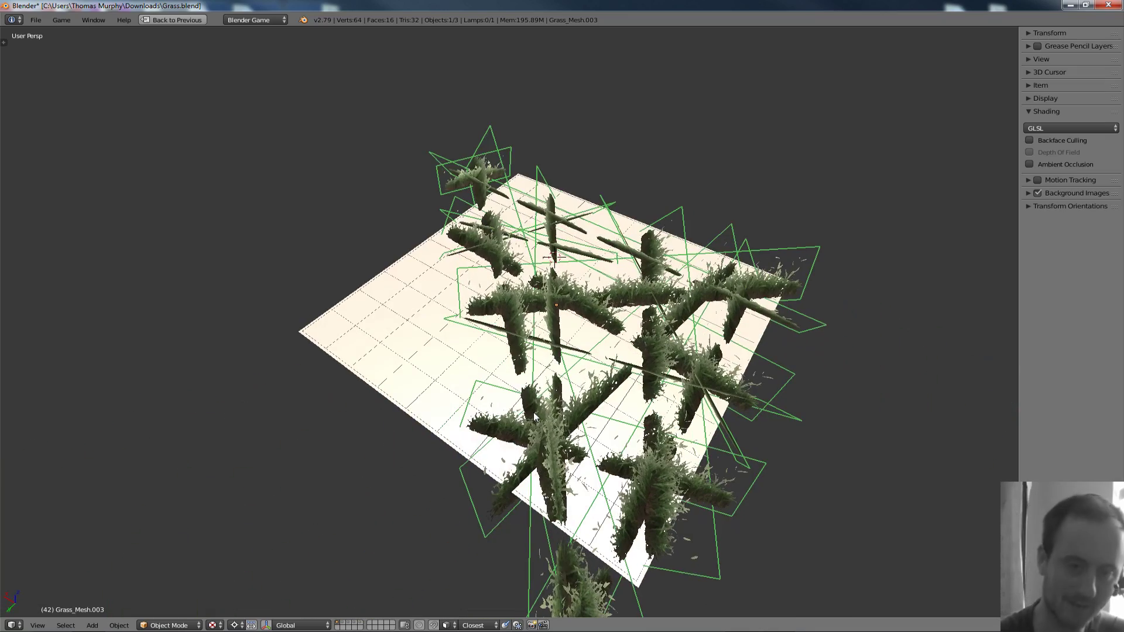
middle_click_drag(558, 373, 477, 319)
key("g")
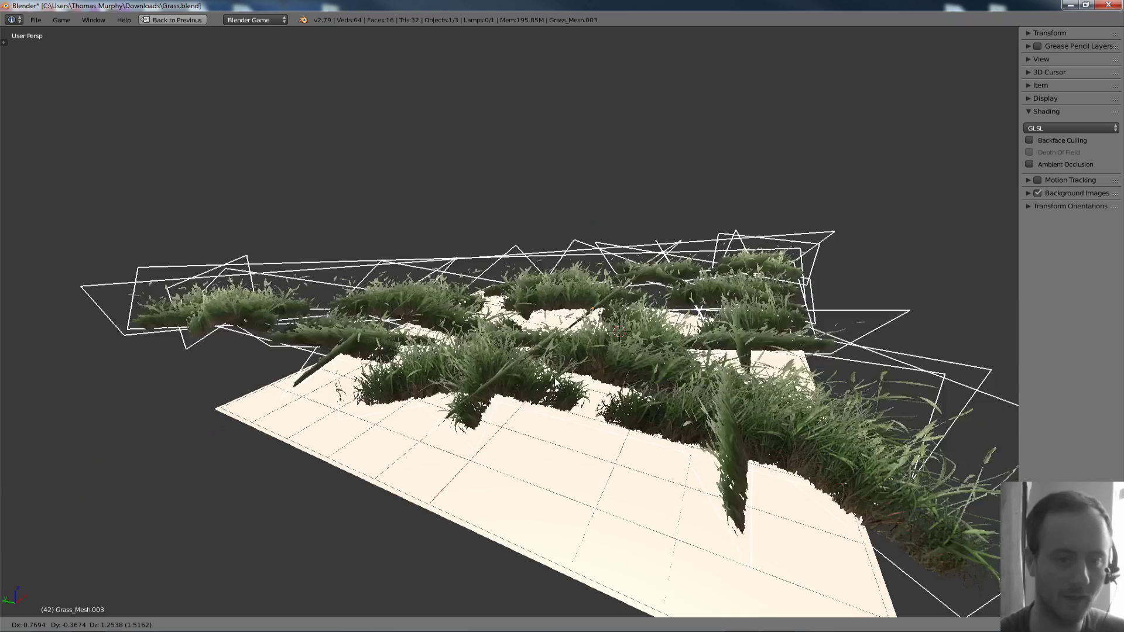
right_click(584, 311)
middle_click_drag(584, 311, 572, 359)
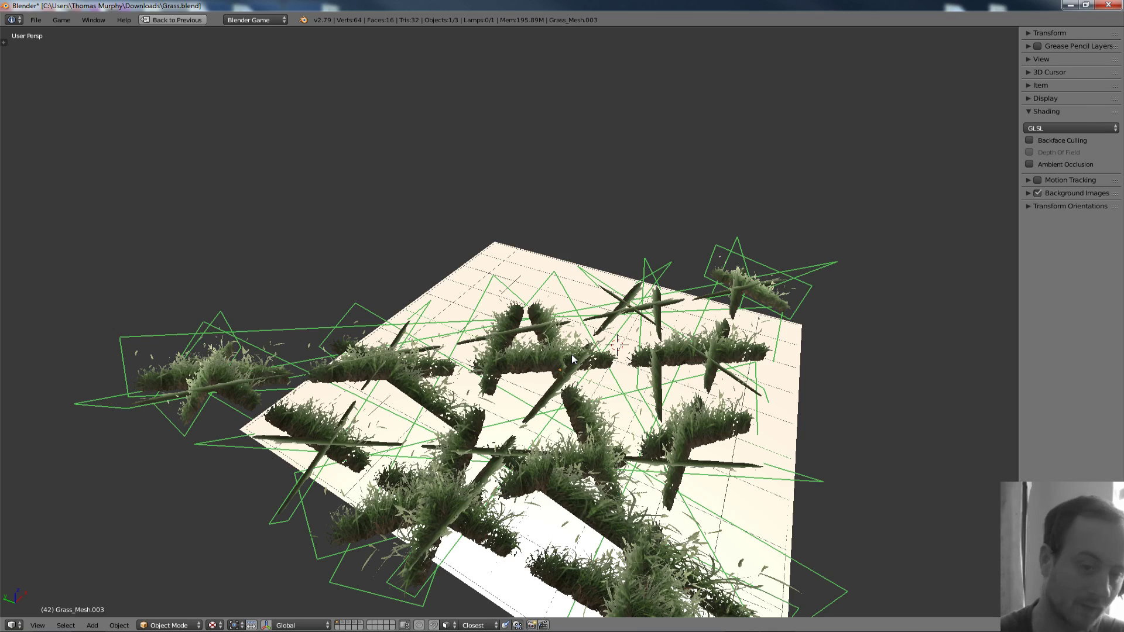
middle_click_drag(572, 358, 600, 214)
Step: Open the sparse grass mesh for editing in face selection mode with all of its planes deselected
key("a")
key("Tab")
right_click(451, 375)
key("k")
key("Escape")
scroll(521, 393, "up", 3)
key("a")
key("ctrl+Tab")
left_click(505, 249)
key("a")
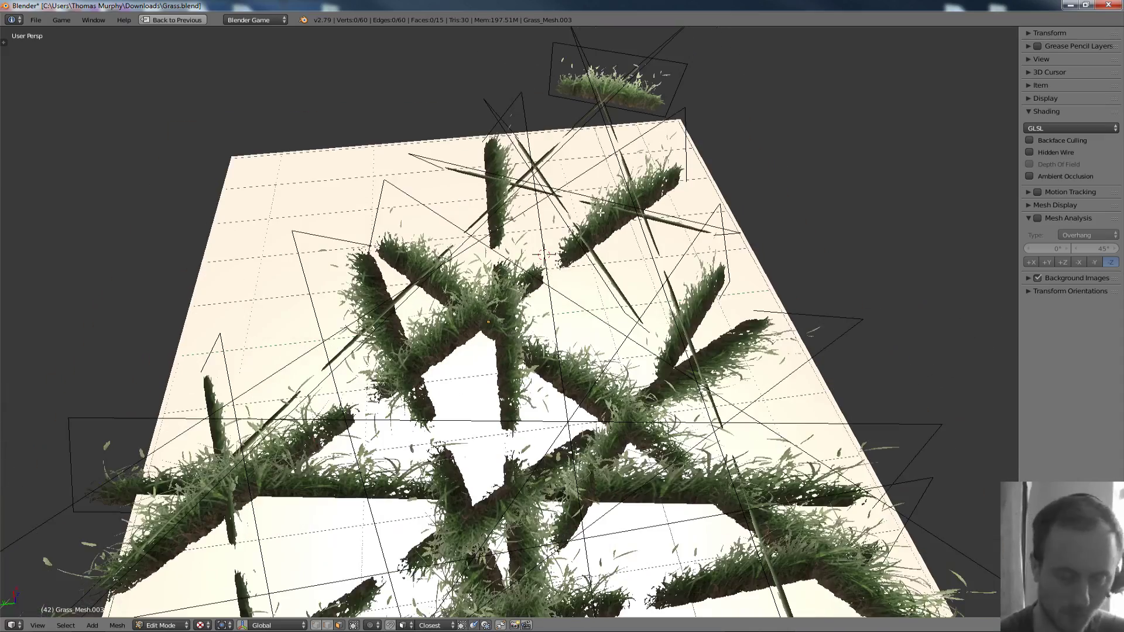
key("space")
key("Escape")
Step: Select two crossing planes near the middle of the sparse mesh and examine how they intersect
middle_click_drag(603, 298, 515, 272)
scroll(505, 307, "up", 3)
key("a")
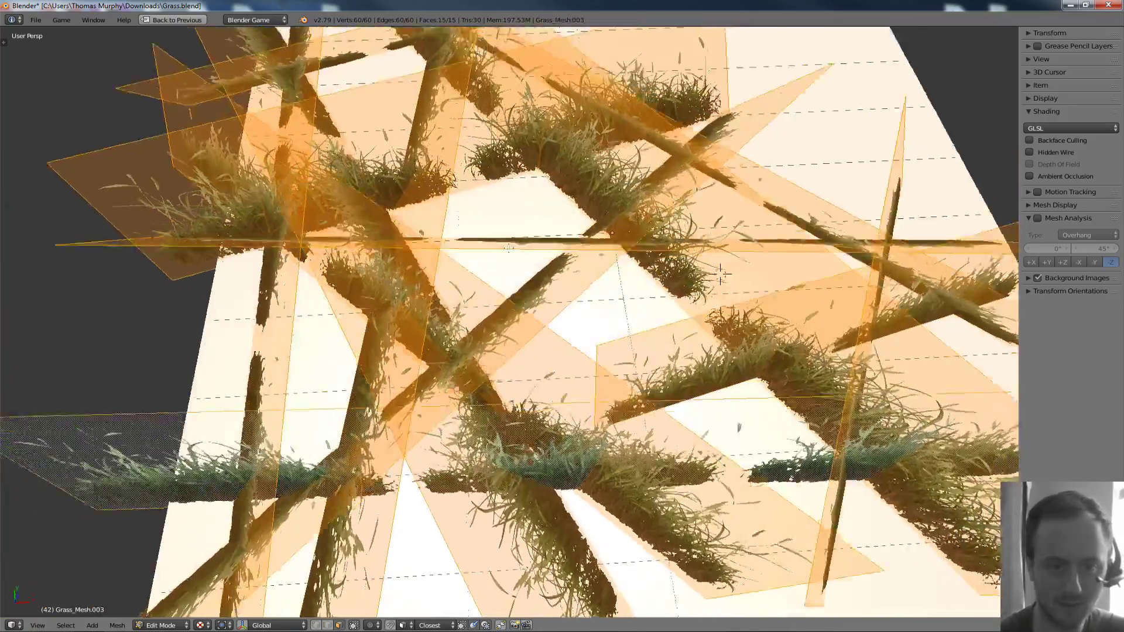
key("a")
right_click(505, 243)
right_click(510, 314, "shift")
middle_click_drag(513, 313, 579, 309)
middle_click_drag(662, 173, 710, 237)
scroll(514, 243, "down", 3)
Step: Select another pair of intersecting grass planes and inspect them from a different angle
middle_click_drag(513, 242, 615, 266)
scroll(473, 273, "up", 1)
right_click(473, 273)
right_click(525, 295, "shift")
middle_click_drag(525, 295, 528, 323)
Step: Duplicate a single long plane in the middle of the sparse mesh and rotate the copy around the global Z axis
key("a")
right_click(550, 323)
scroll(550, 323, "down", 2)
key("shift+d")
key("r")
key("z")
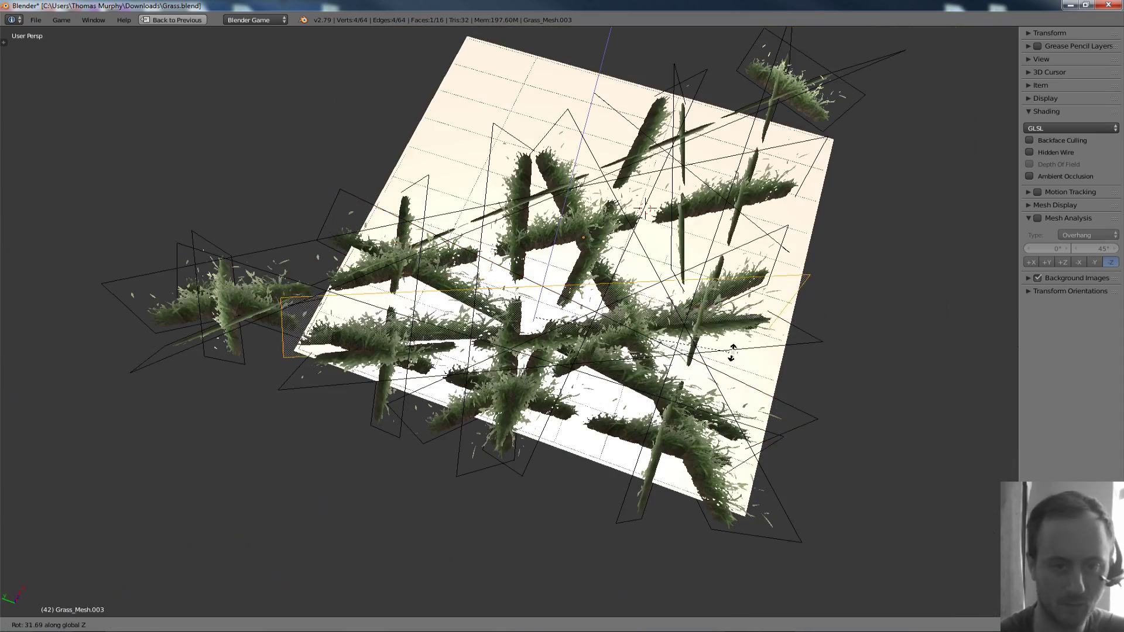
left_click(742, 331)
Step: Move the duplicated grass plane along the global X axis by about 1.15 and again by about 1.11
key("g")
key("y")
key("x")
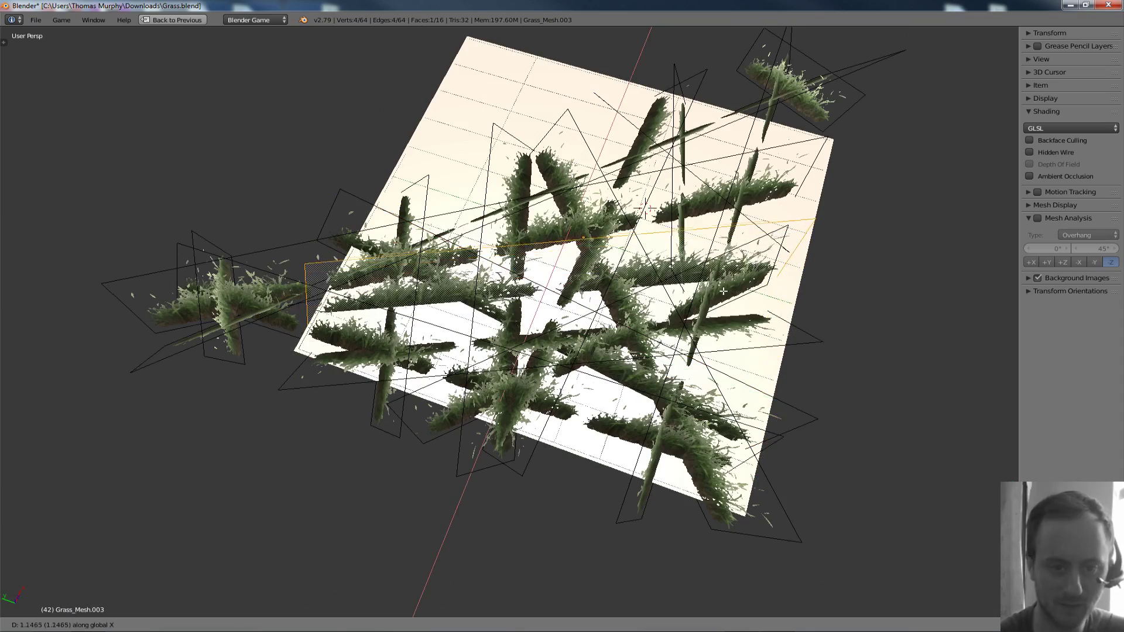
left_click(723, 291)
middle_click_drag(723, 290, 707, 292)
key("g")
key("y")
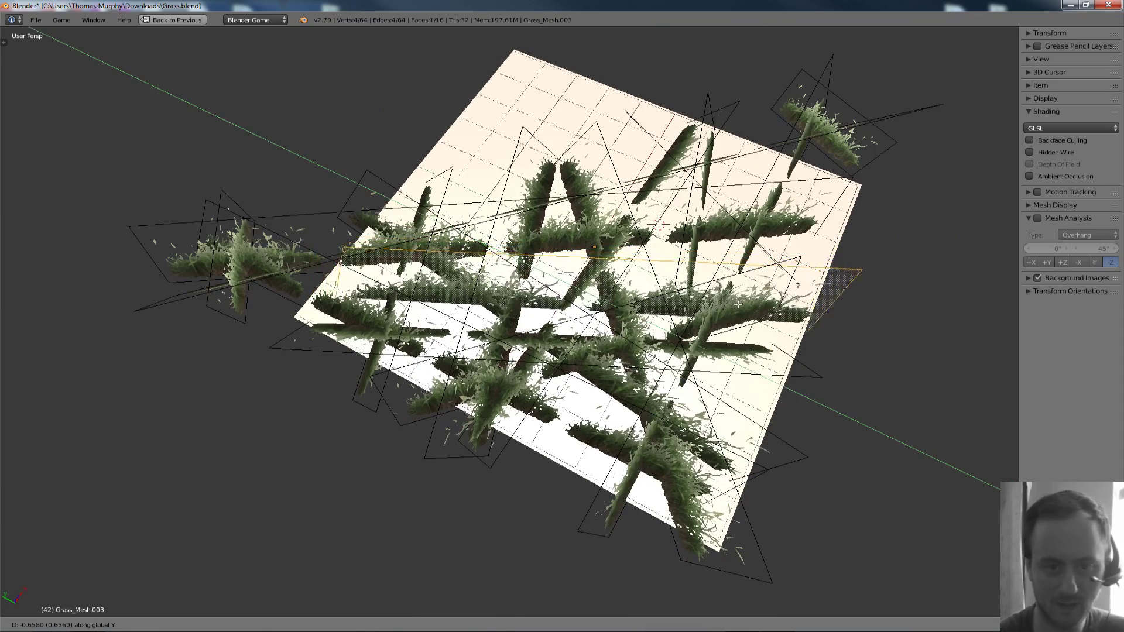
key("x")
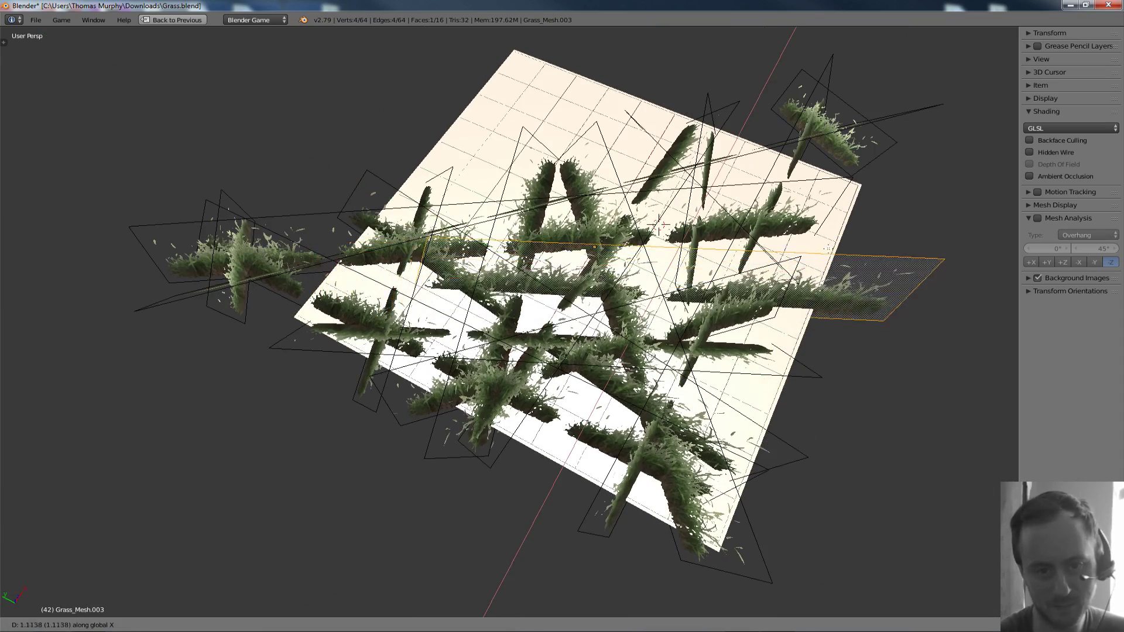
left_click(831, 250)
Step: In edge selection mode, pick an edge of a plane near the middle and extend the selection to its linked plane
middle_click_drag(831, 250, 754, 199)
scroll(720, 223, "up", 4)
middle_click_drag(667, 257, 565, 209)
key("ctrl+Tab")
left_click(520, 193)
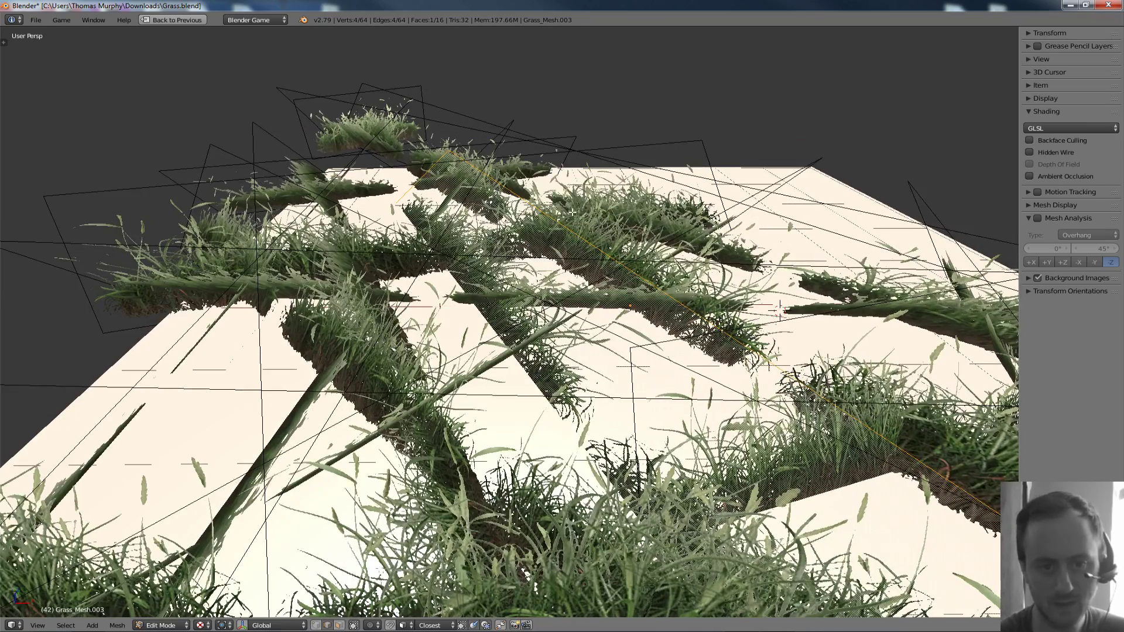
right_click(620, 298)
middle_click_drag(621, 298, 644, 263)
key("g")
key("Escape")
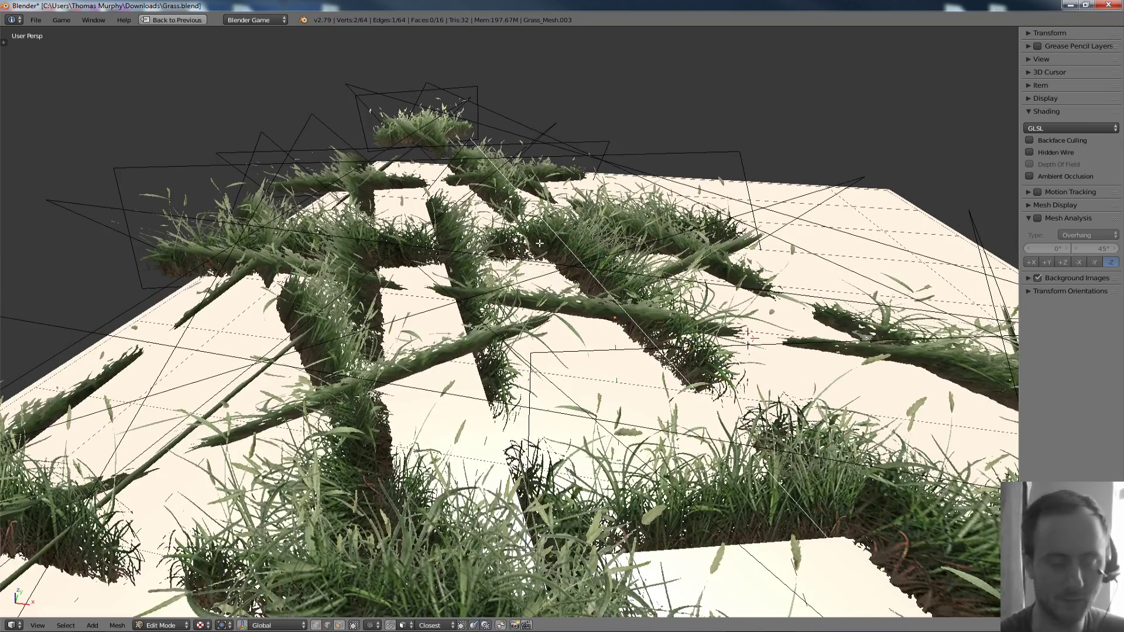
key("ctrl+l")
Step: Reposition the selected plane freely among the neighbouring grass planes and adjust its height along the Z axis
key("g")
left_click(750, 337)
middle_click_drag(749, 337, 685, 364)
scroll(784, 249, "down", 3)
key("g")
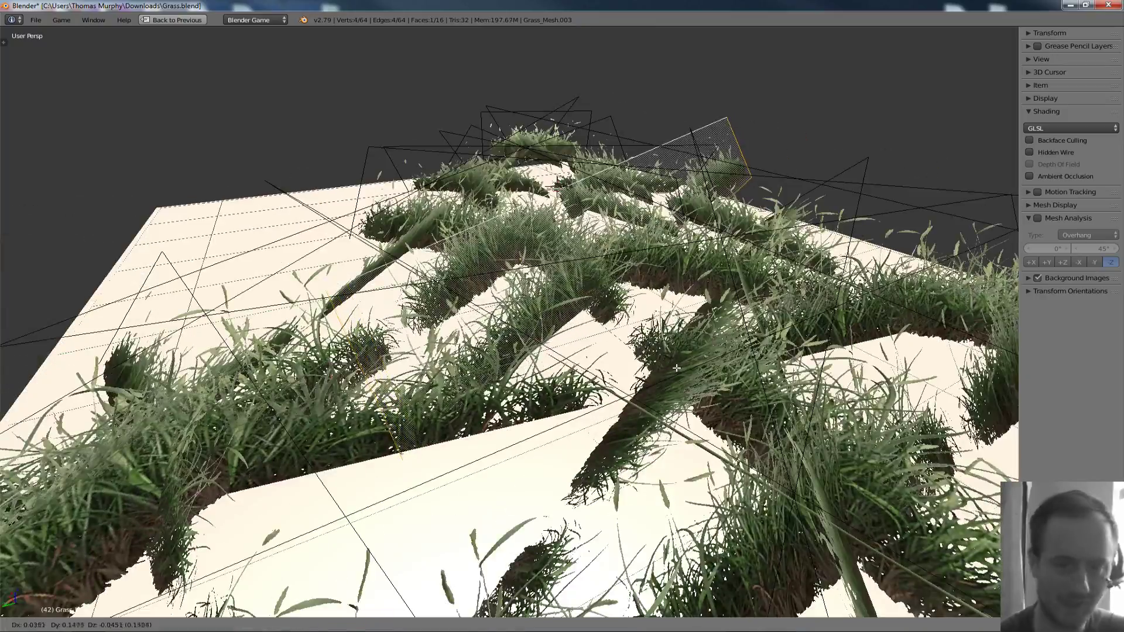
left_click(676, 367)
middle_click_drag(640, 350, 623, 346)
key("g")
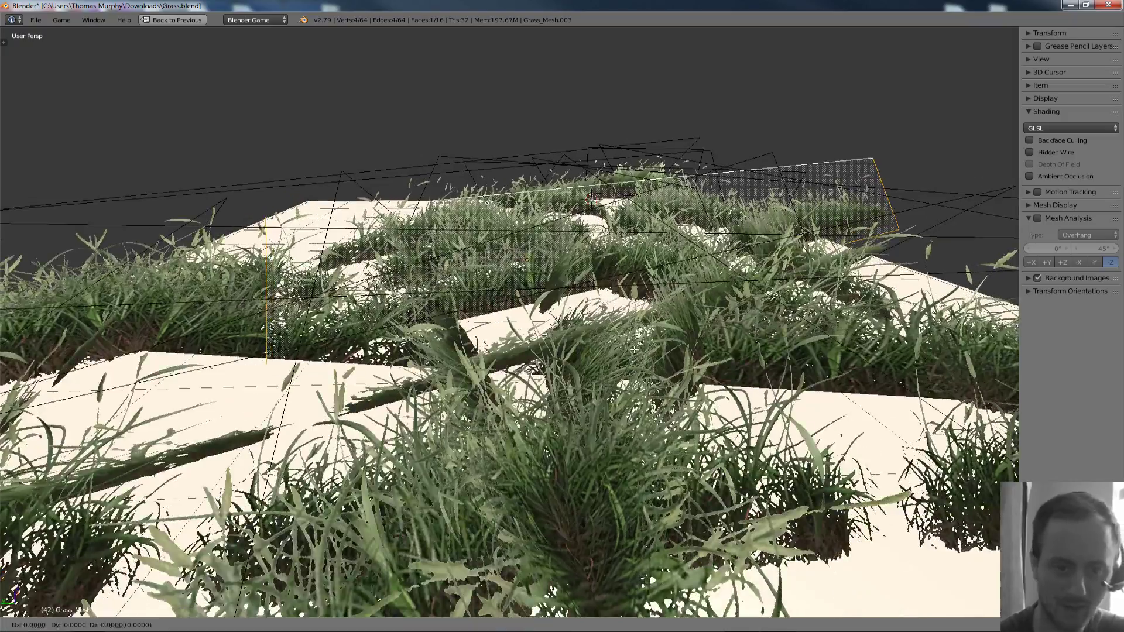
key("z")
left_click(659, 289)
Step: Triangulate all faces of the sparse grass mesh and return to Object Mode
middle_click_drag(659, 289, 601, 291)
key("Tab")
key("Tab")
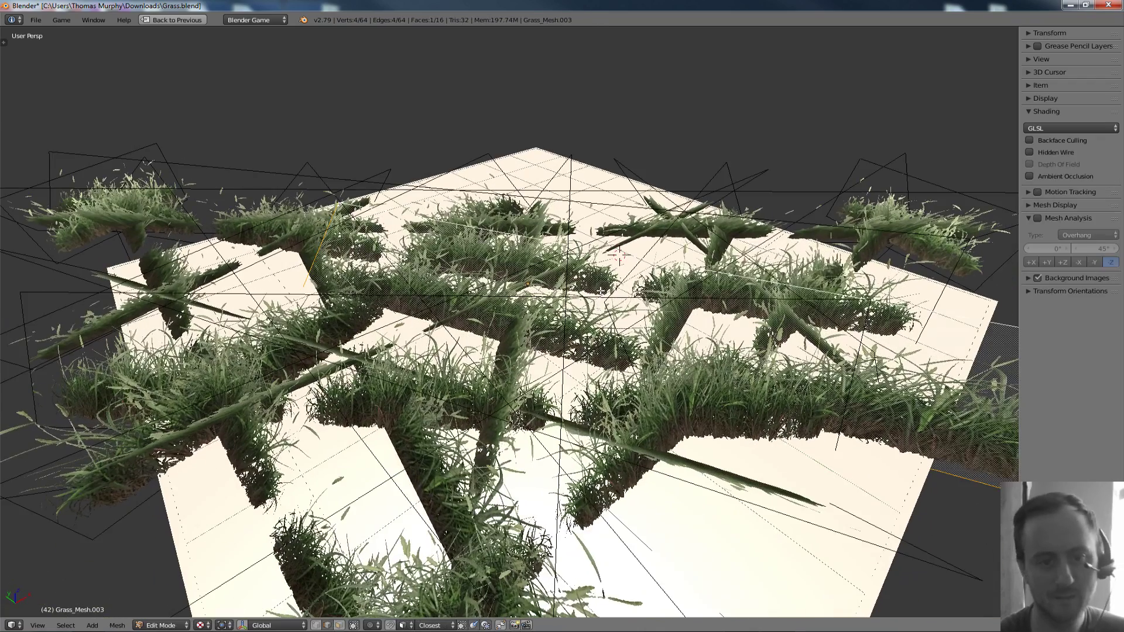
key("a")
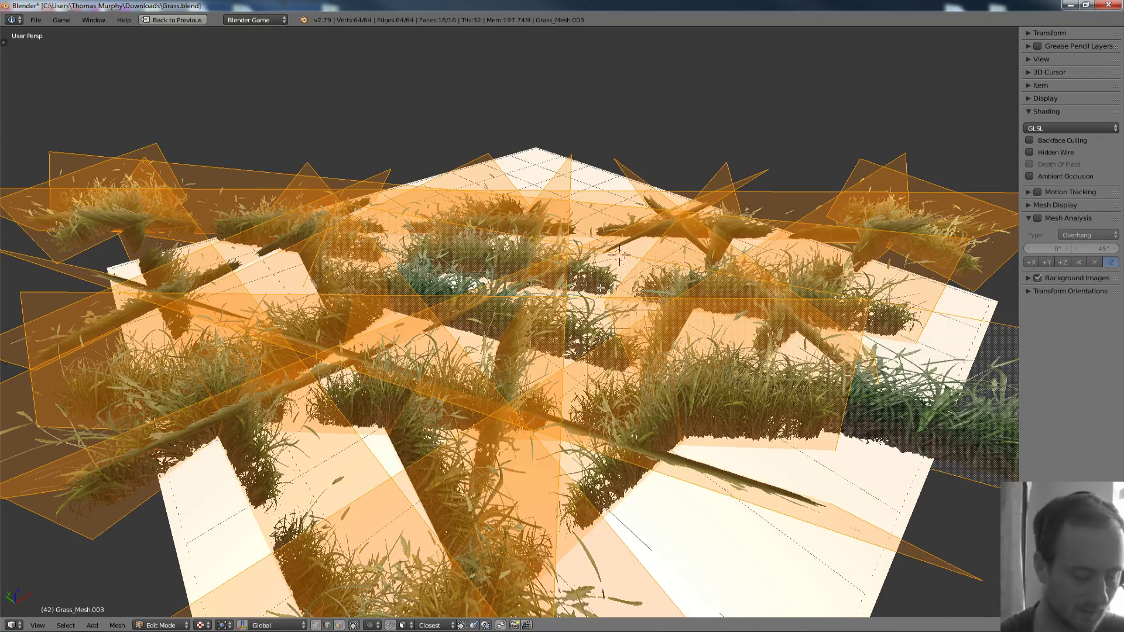
key("ctrl+t")
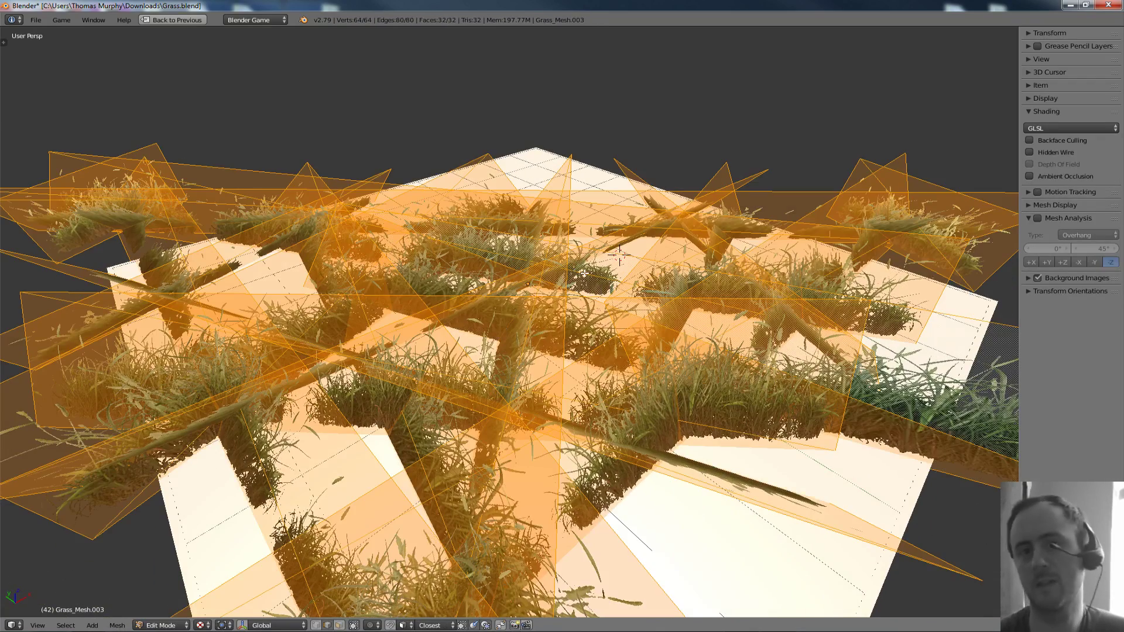
scroll(583, 273, "down", 4)
key("Tab")
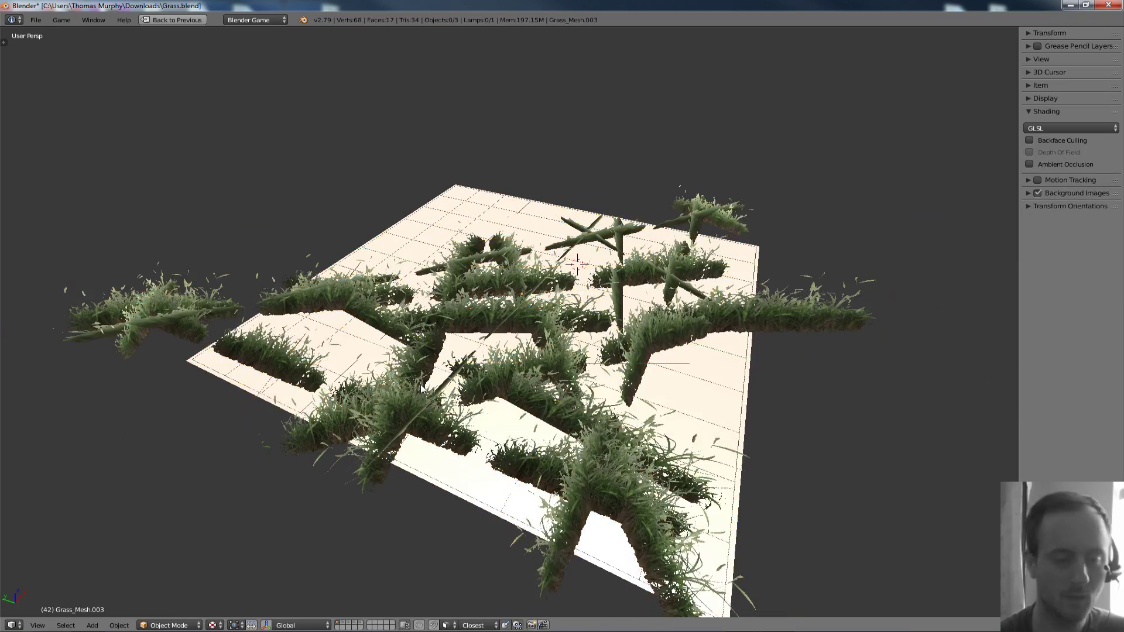
Step: Show the dense grass mesh's layer and check that mesh's face count in Edit Mode for comparison
middle_click_drag(422, 389, 508, 369)
key("Tab")
key("Tab")
key("2")
right_click(493, 337)
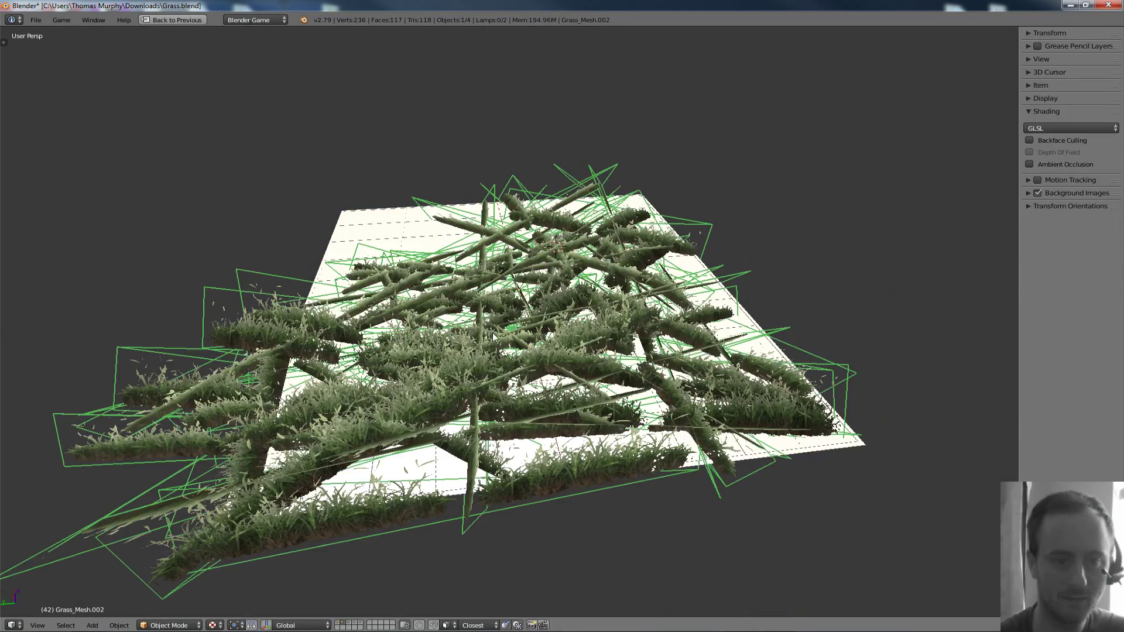
key("Tab")
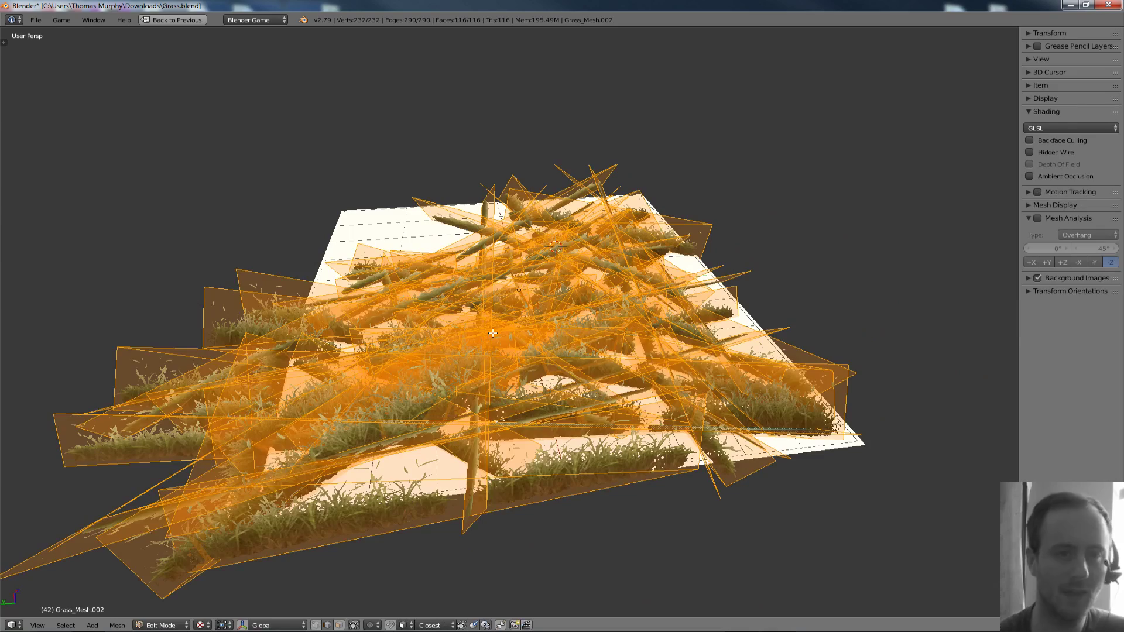
key("Tab")
Step: Return to the sparse grass mesh's layer, select the mesh and examine its coverage from low and raised angles
middle_click_drag(373, 389, 599, 265)
key("1")
right_click(598, 265)
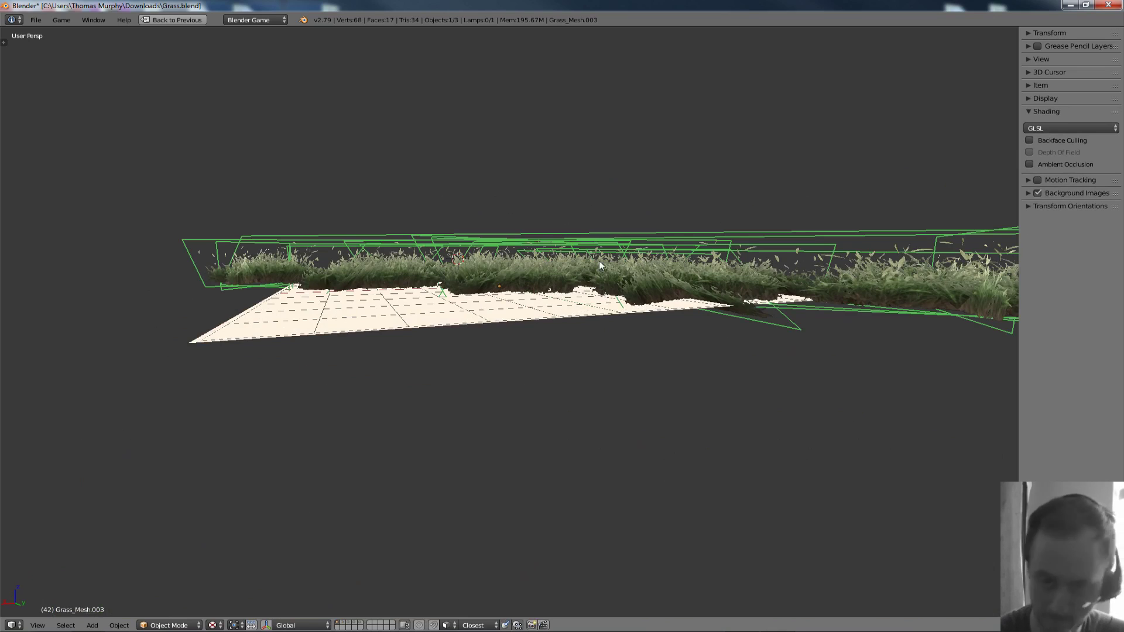
scroll(599, 261, "down", 4)
scroll(599, 261, "up", 4)
middle_click_drag(599, 261, 556, 336)
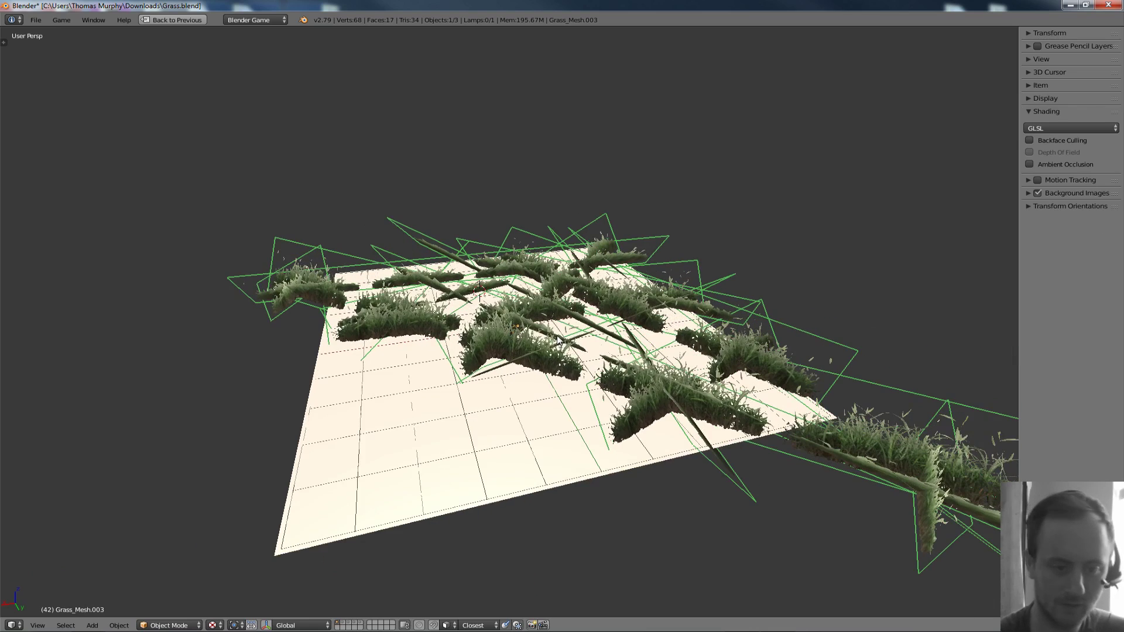
Step: Show the icosphere layer in top wireframe view, select the icosphere just above the centre, and save the file
left_click(361, 624)
middle_click_drag(516, 413, 477, 446)
key("KP_7")
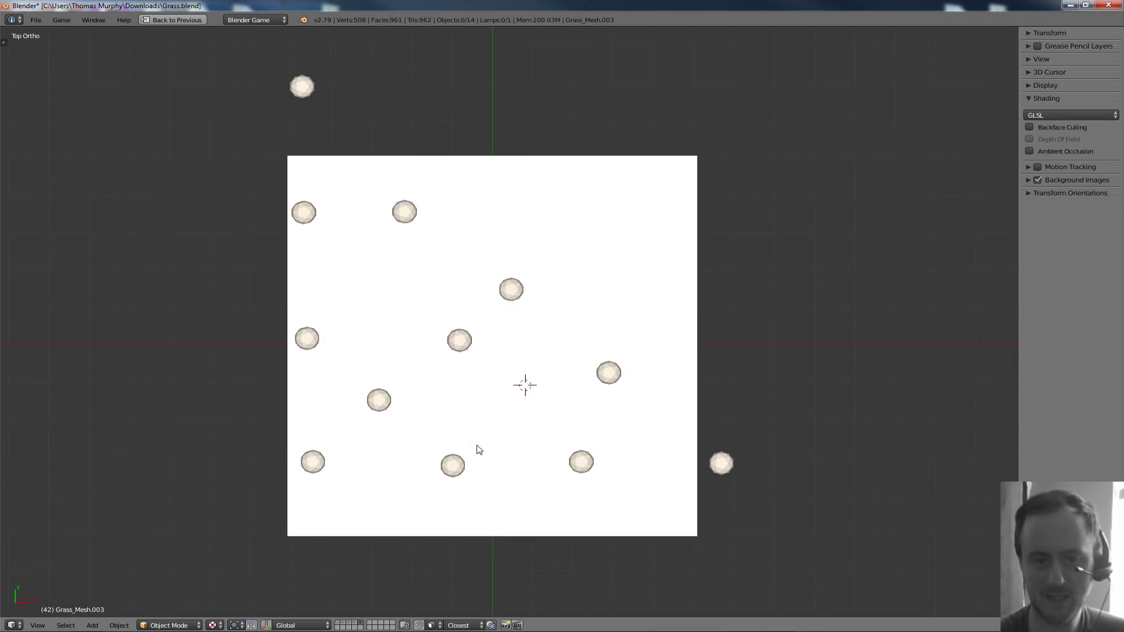
key("z")
right_click(508, 289)
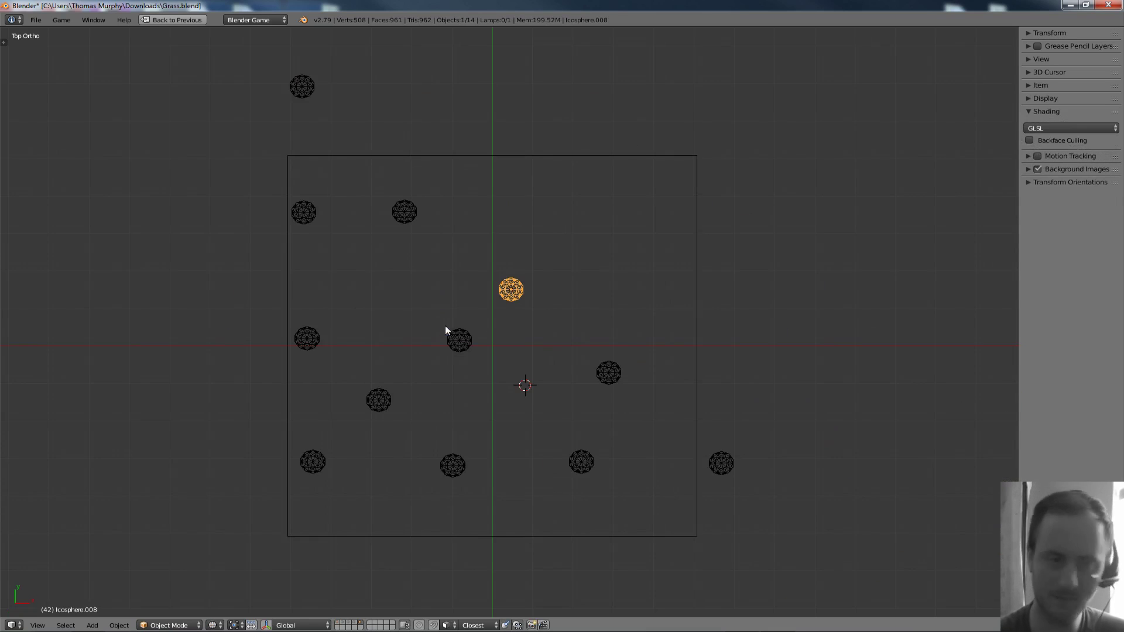
key("ctrl+s")
left_click(541, 325)
Step: Display the sparse grass mesh together with the icospheres in textured shading and examine how the planes cluster around them
key("shift+2")
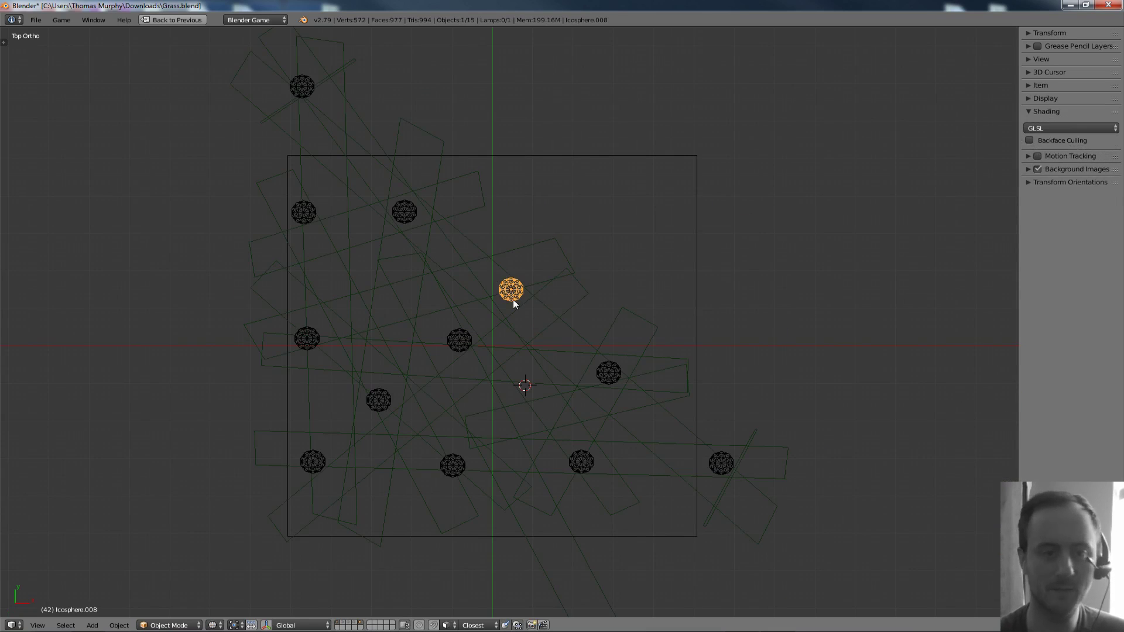
key("z")
middle_click_drag(513, 300, 462, 273)
key("z")
key("z")
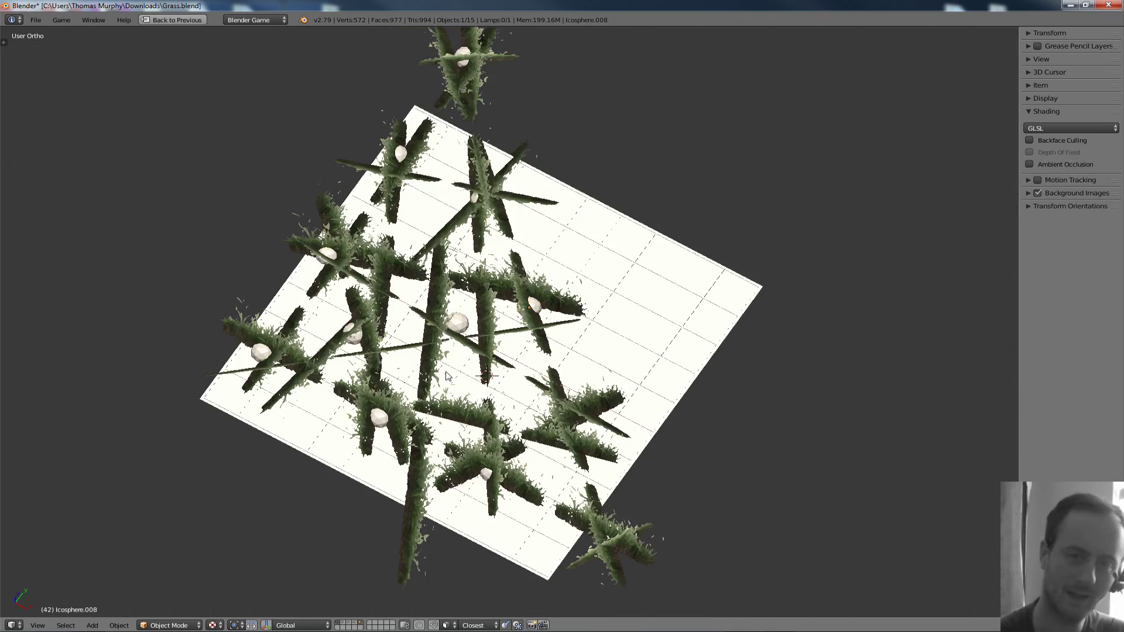
middle_click_drag(446, 375, 502, 266)
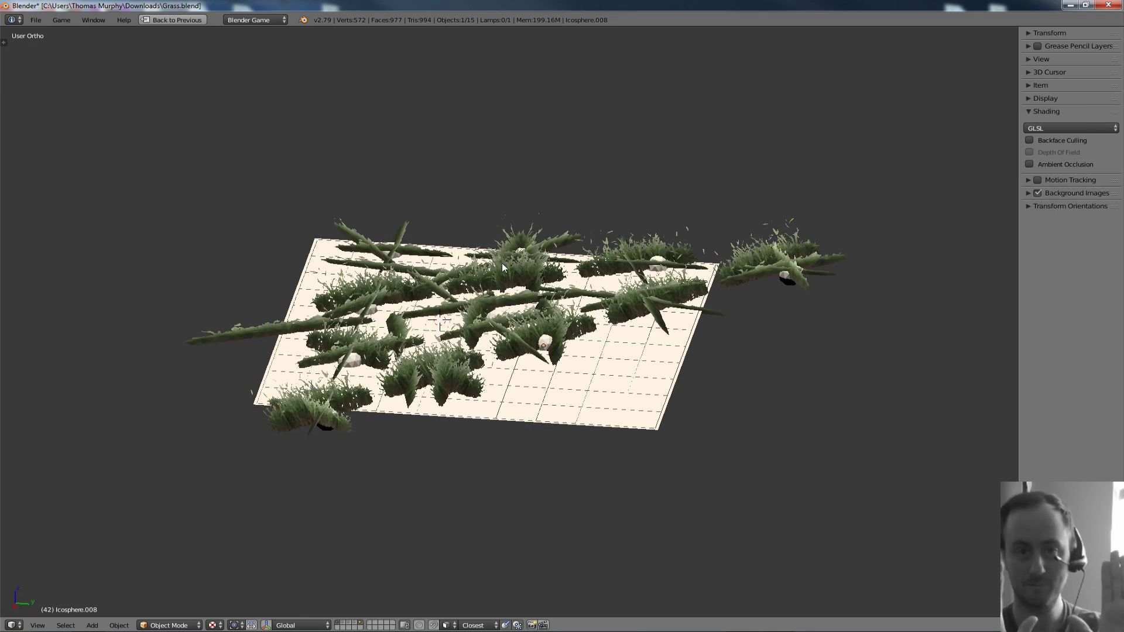
Step: Select the sparse grass mesh and save Grass.blend over the existing file
right_click(502, 266)
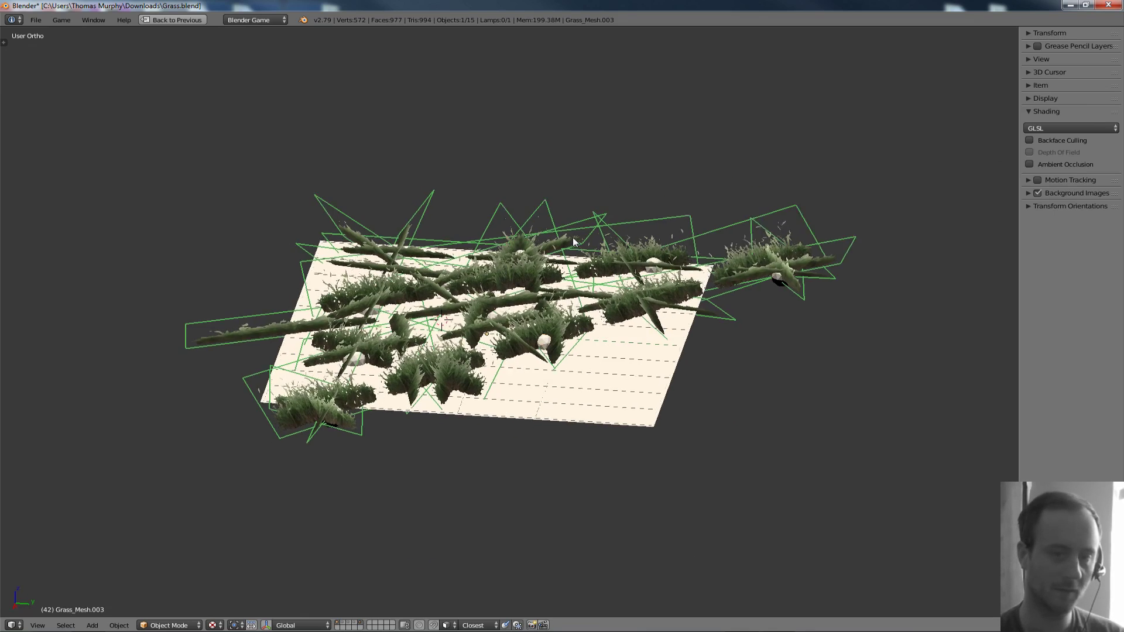
middle_click_drag(572, 237, 574, 244)
scroll(561, 266, "up", 4)
key("ctrl+s")
left_click(550, 271)
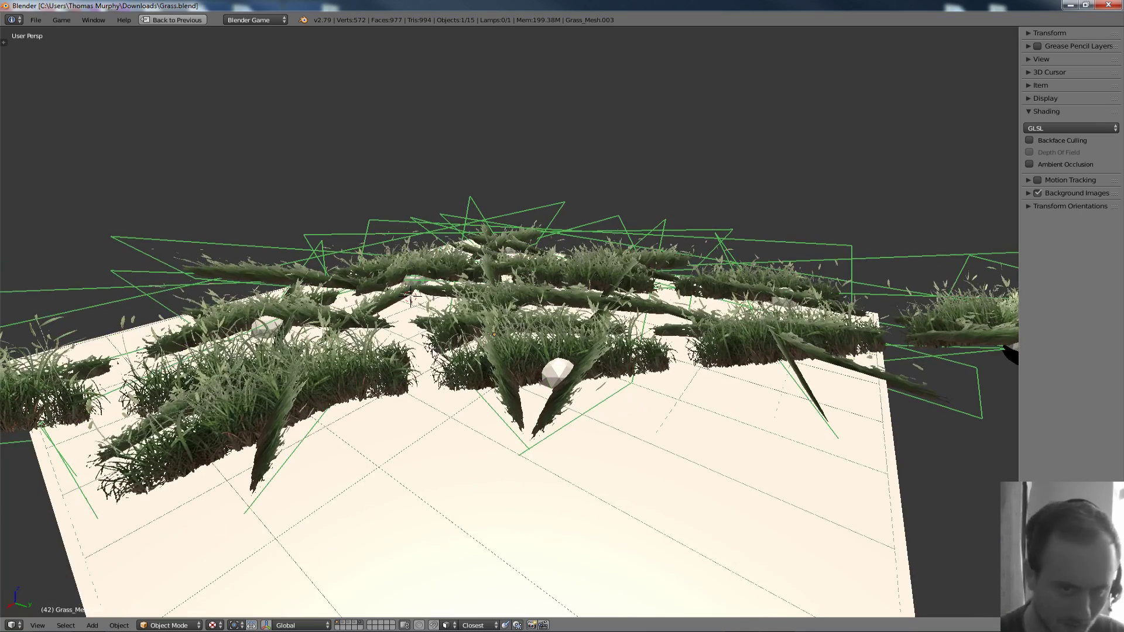